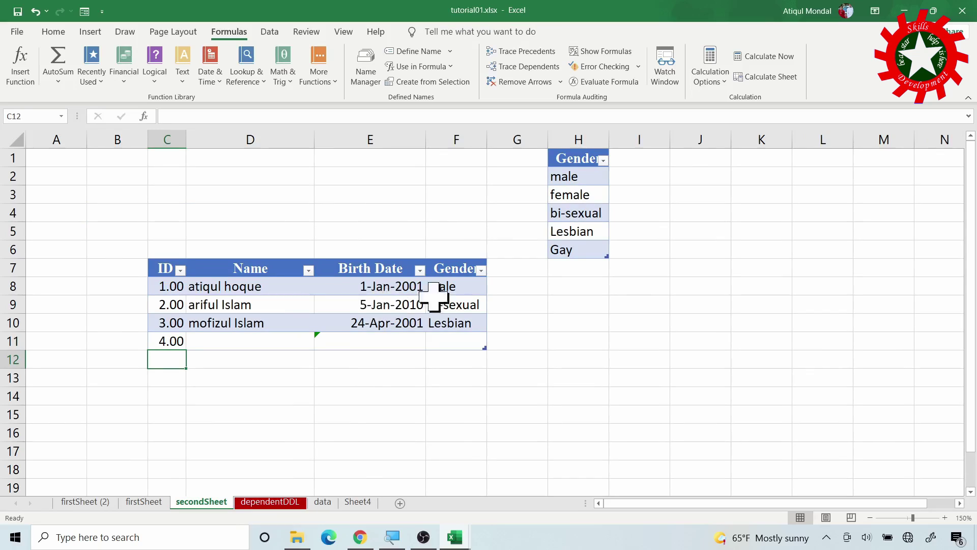
Auto-fit the widths of the Food type and Food Item columns on the dependentDDL sheet.
click(465, 286)
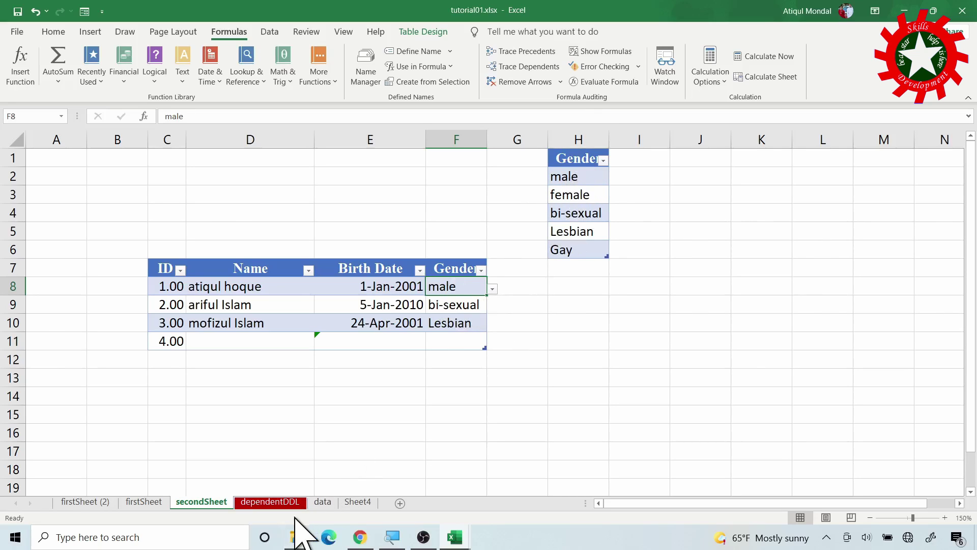
click(277, 502)
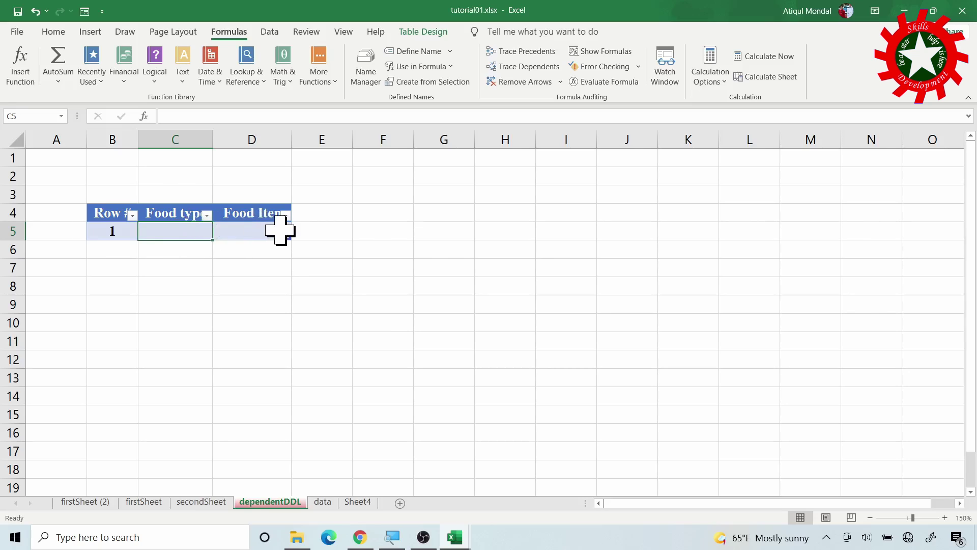
click(322, 502)
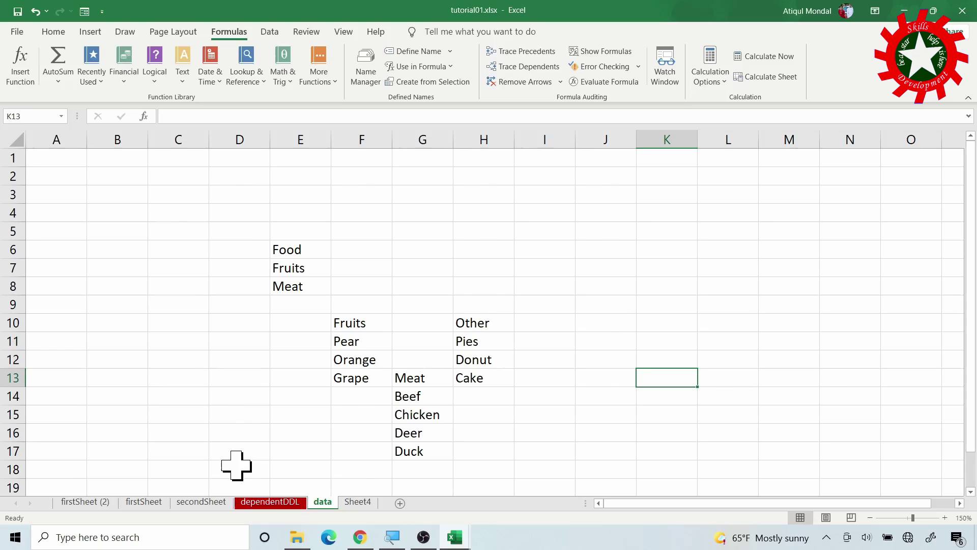
click(280, 503)
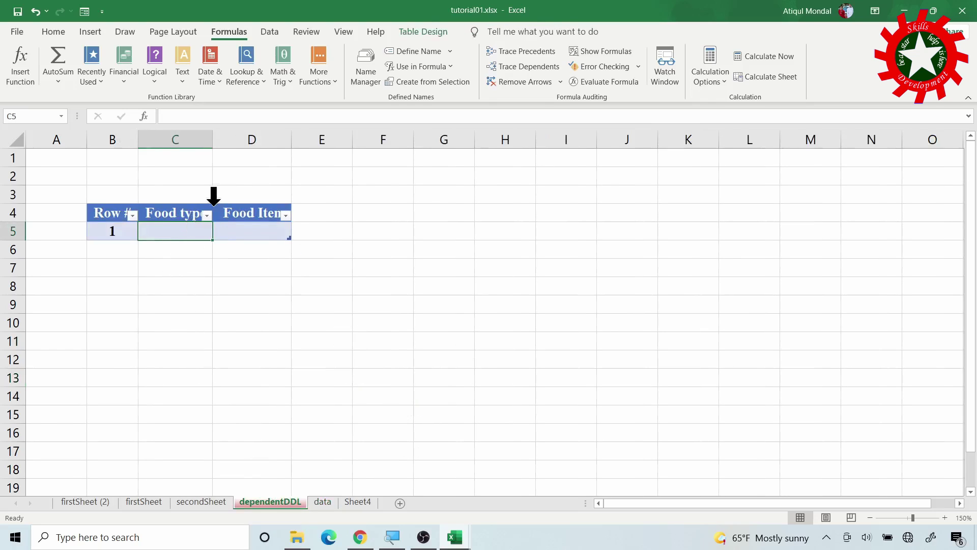
double_click(213, 136)
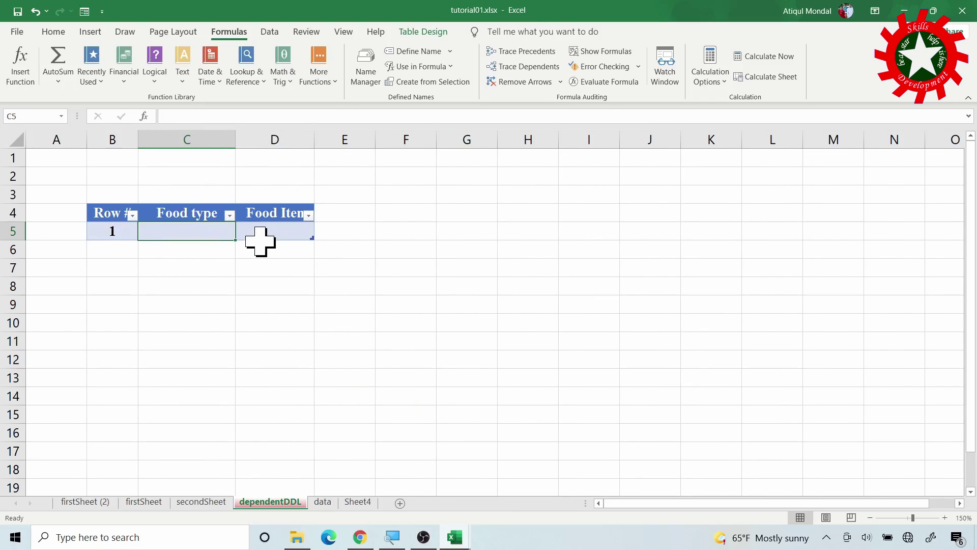
click(321, 153)
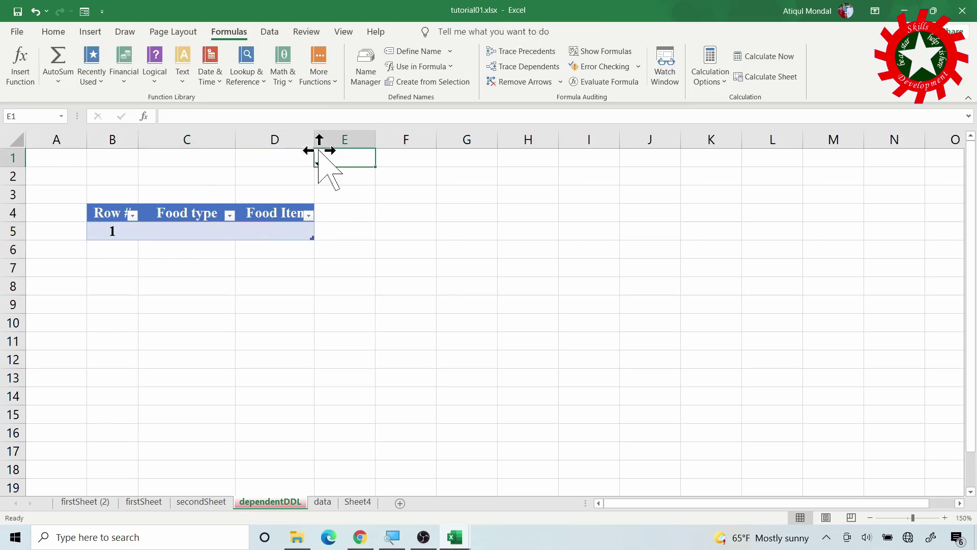
double_click(315, 138)
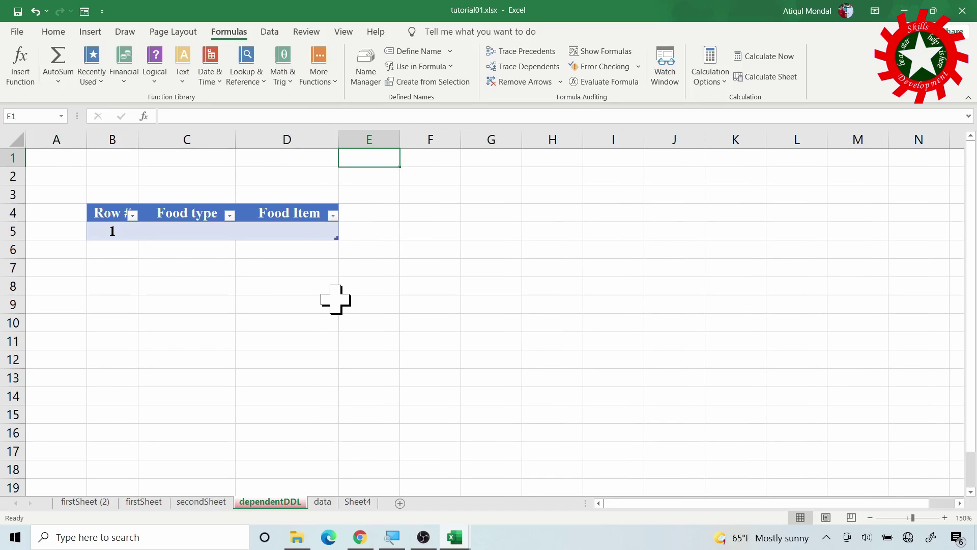
Convert the Food list in E6:E8 on the data sheet into a table with headers.
click(322, 502)
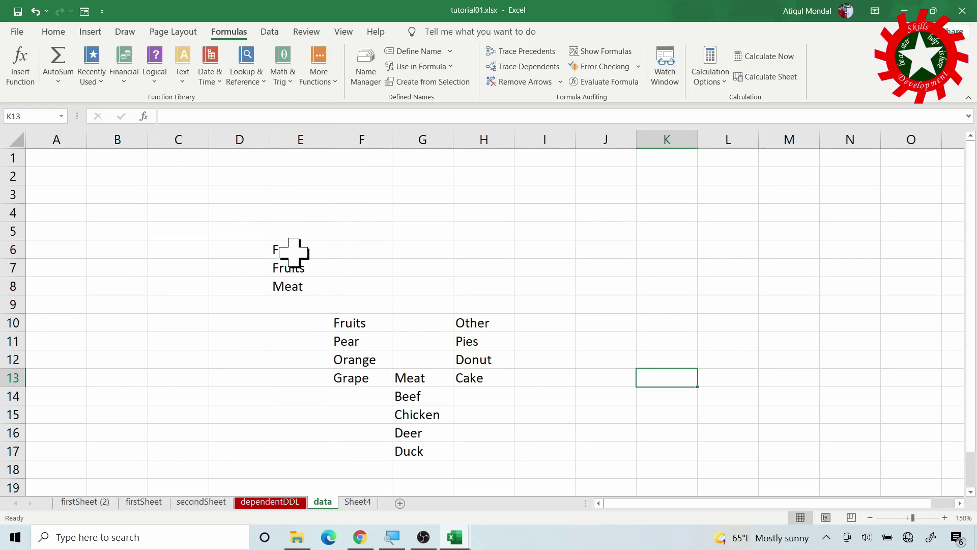
drag(294, 252, 301, 287)
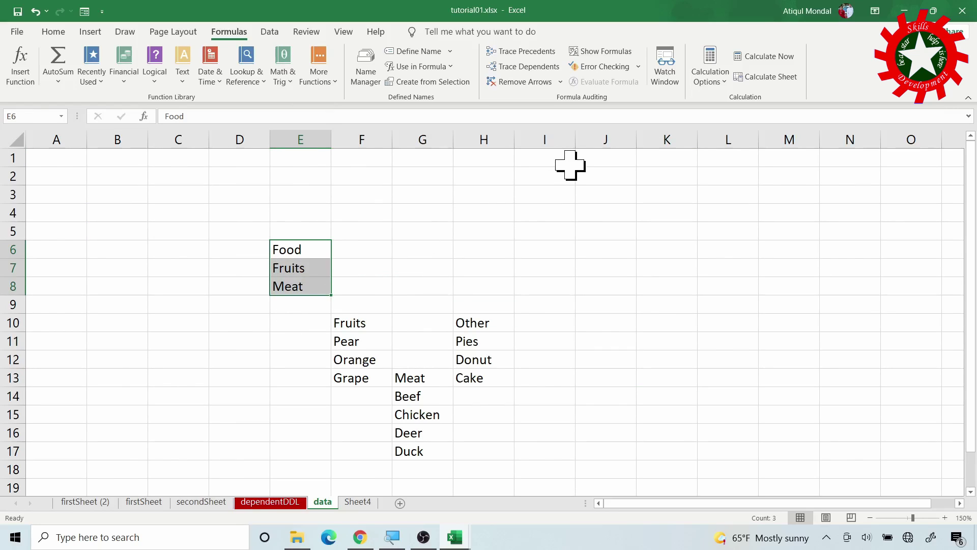
key(ctrl+t)
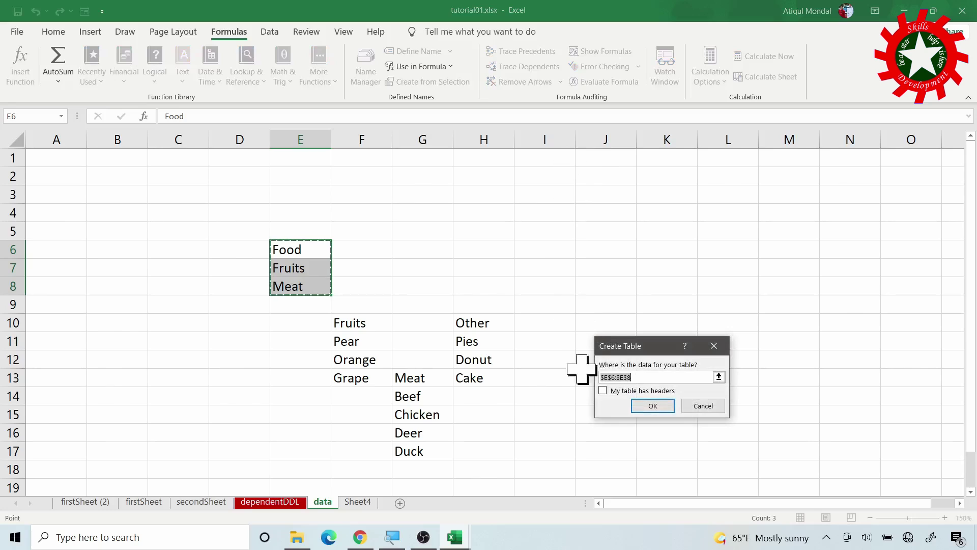
click(603, 390)
click(653, 406)
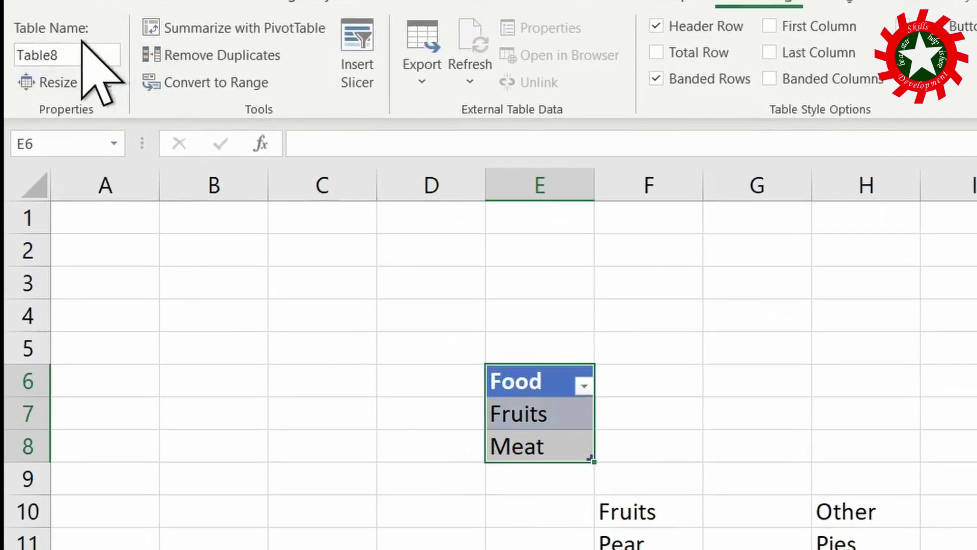
click(102, 56)
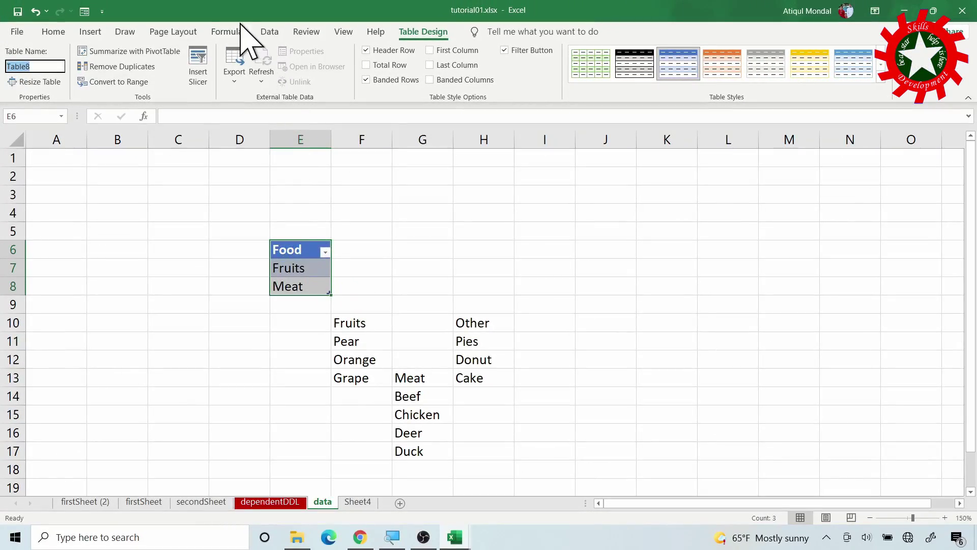
Define a workbook-scoped name foods that refers to =Table8[Food].
click(231, 32)
click(359, 81)
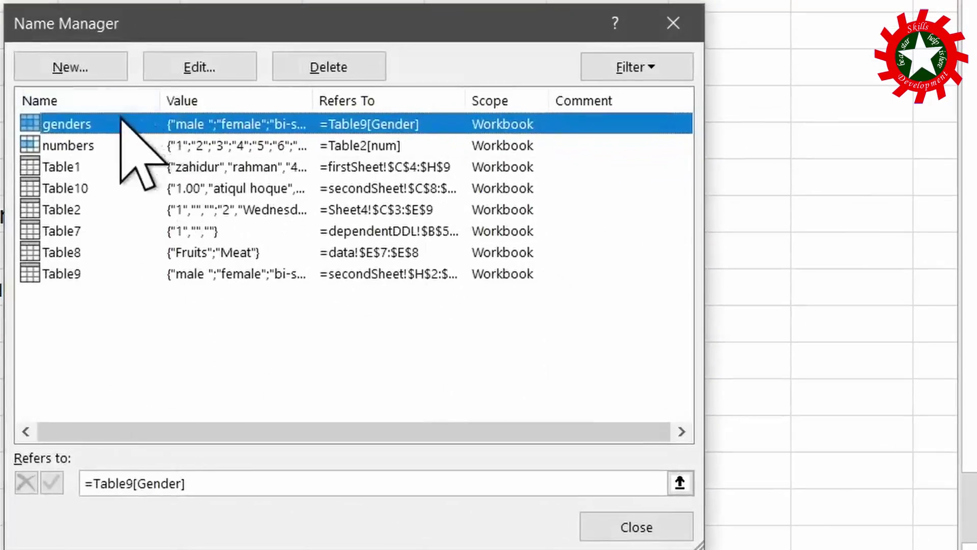
click(67, 70)
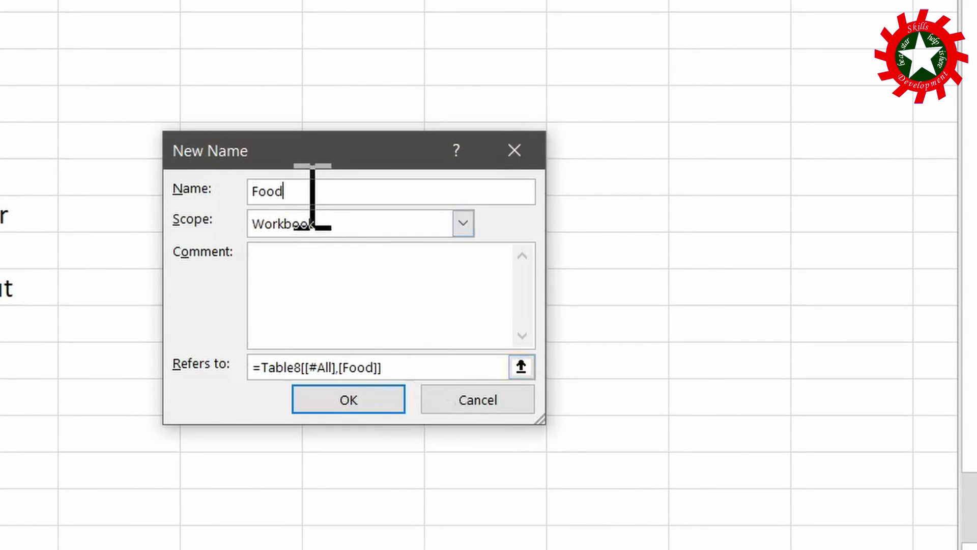
key(BackSpace)
key(BackSpace)
key(BackSpace)
key(BackSpace)
text(fo)
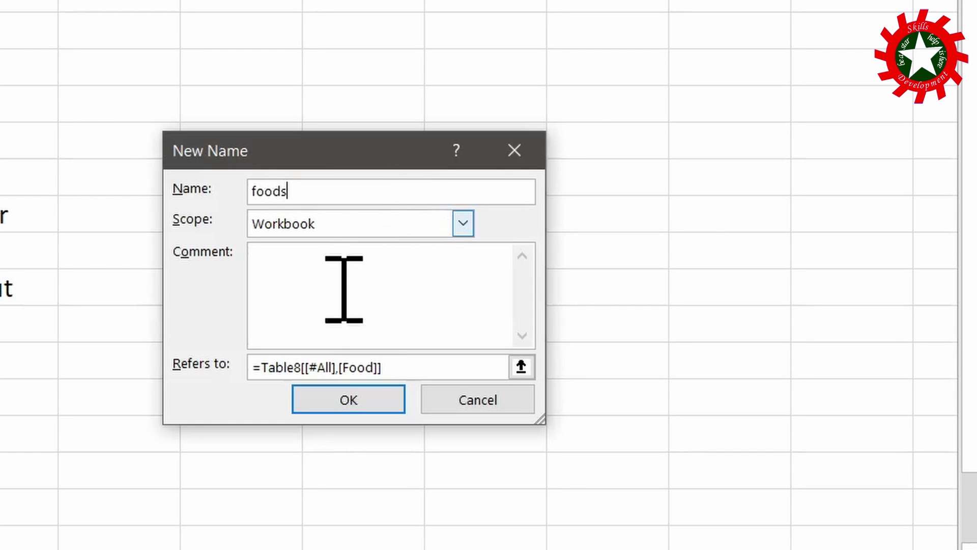
click(436, 368)
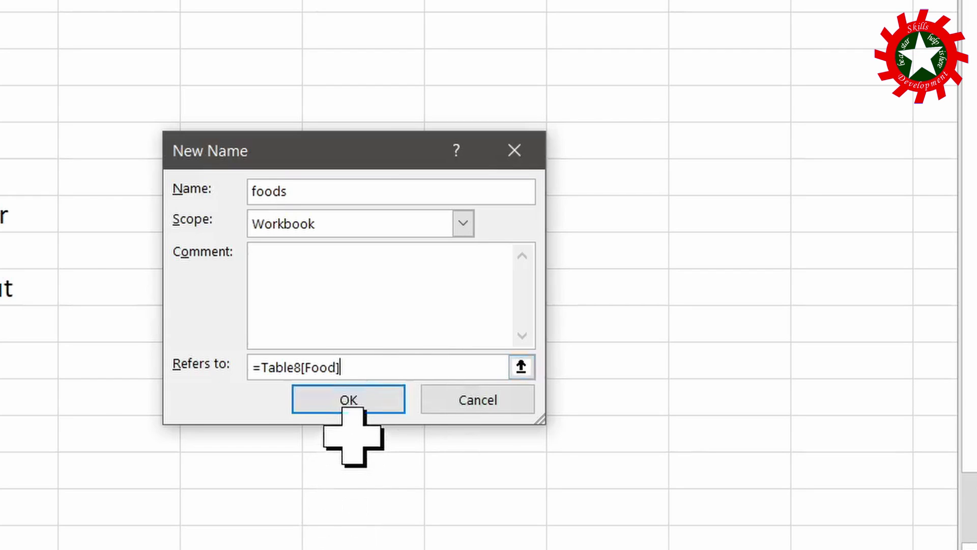
click(356, 401)
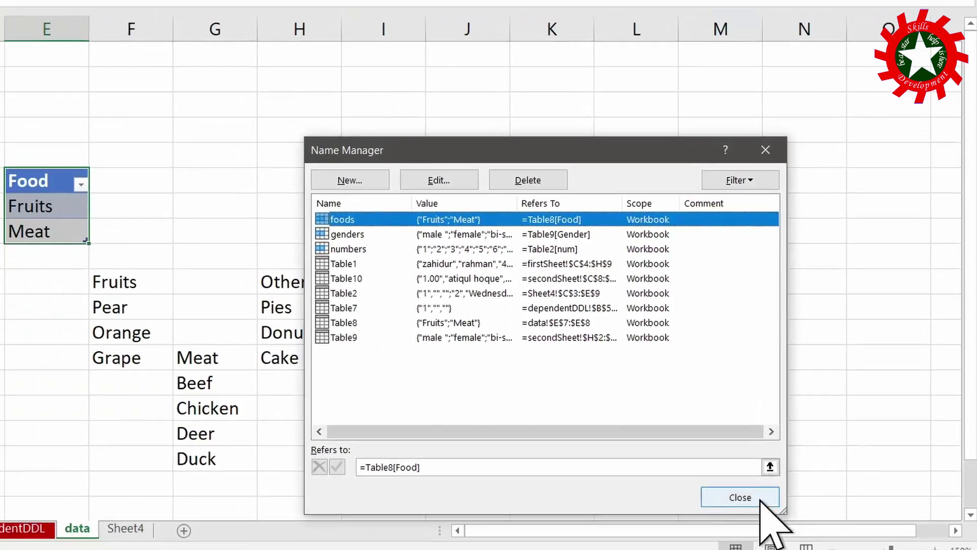
click(637, 527)
Add list validation with source =foods to Food type cell C5 on the dependentDDL sheet, and choose Fruits in it.
click(265, 503)
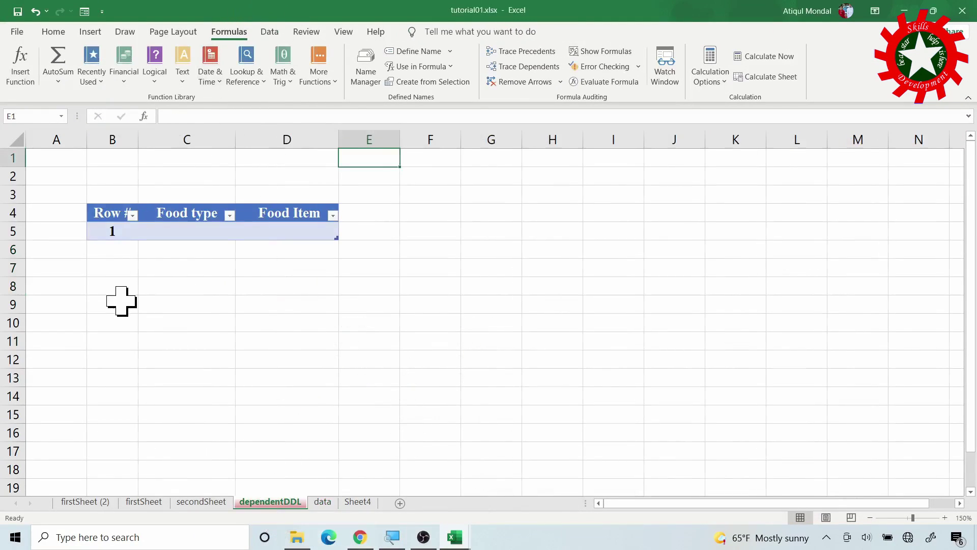
click(189, 233)
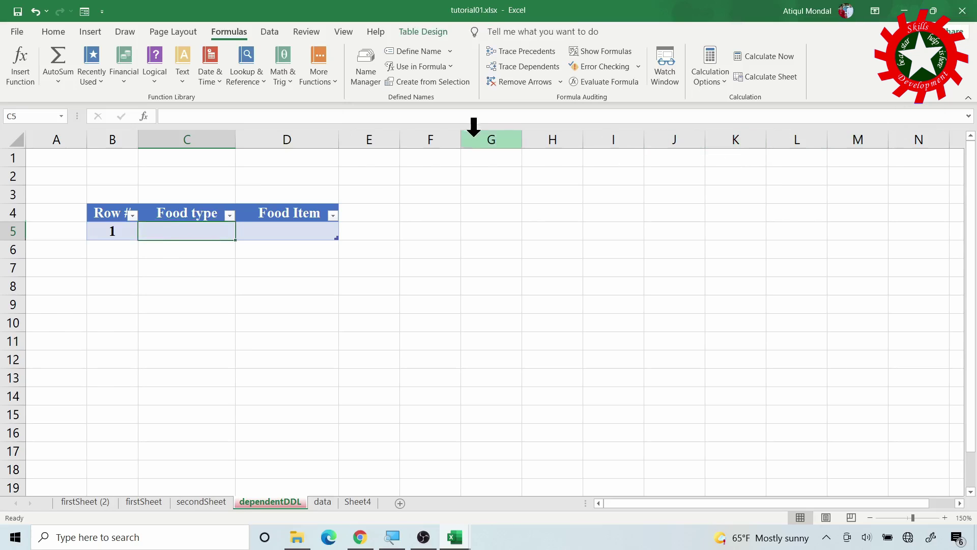
click(271, 31)
click(611, 61)
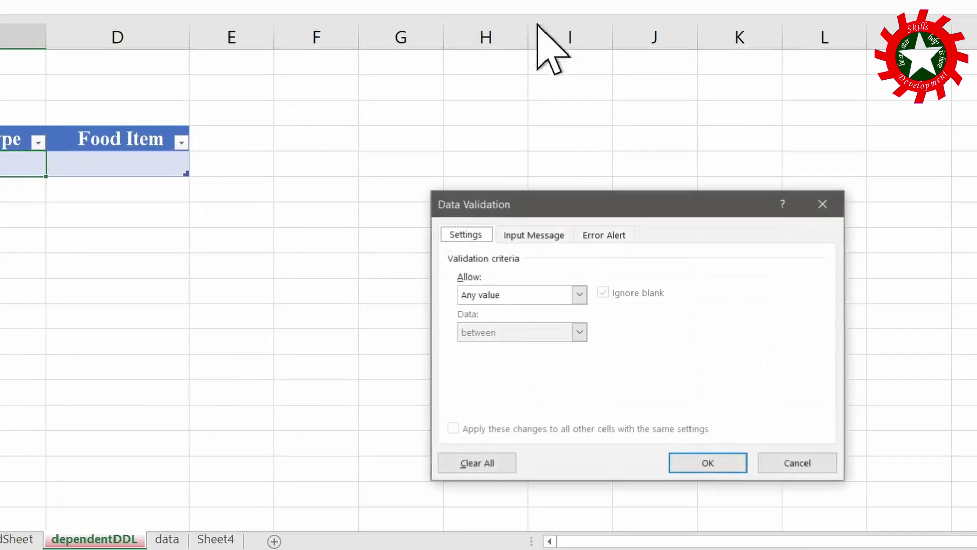
click(537, 263)
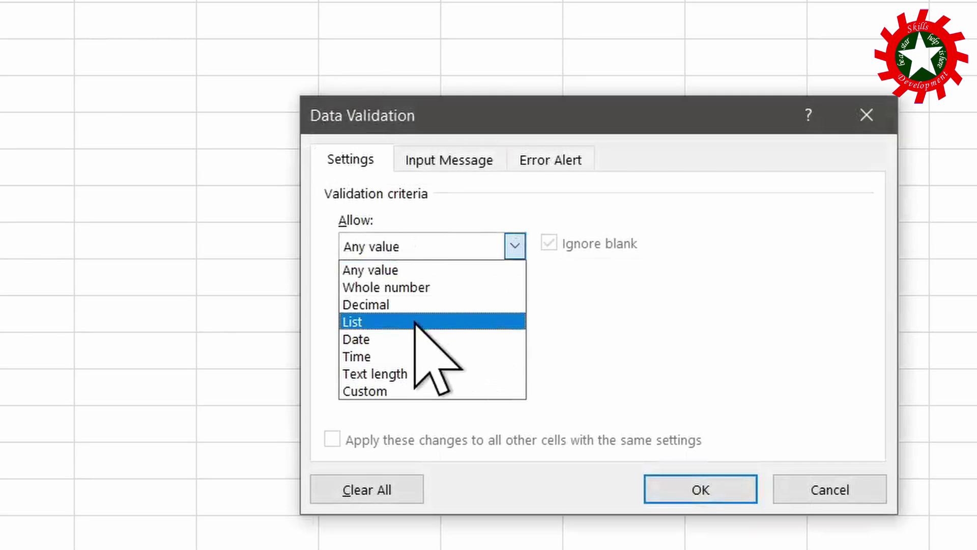
click(447, 330)
click(449, 354)
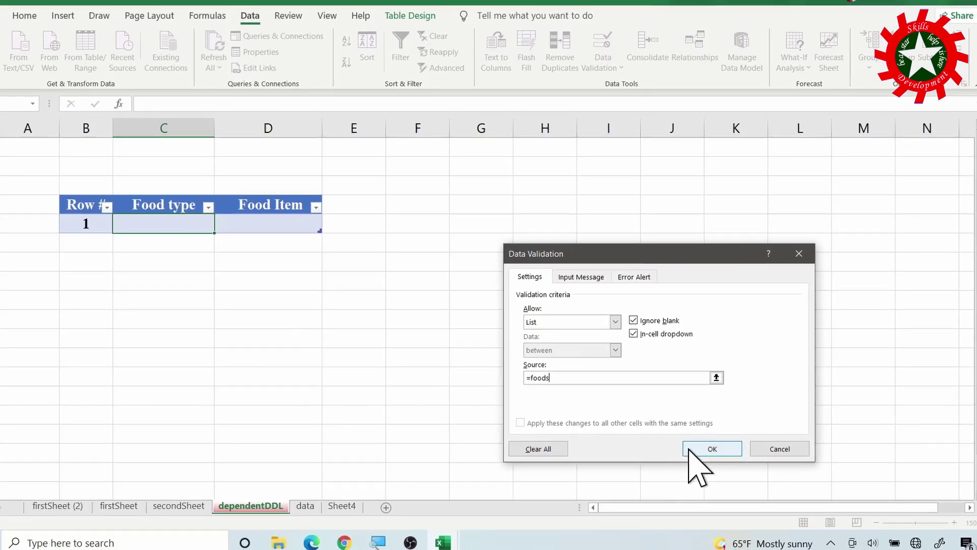
click(700, 489)
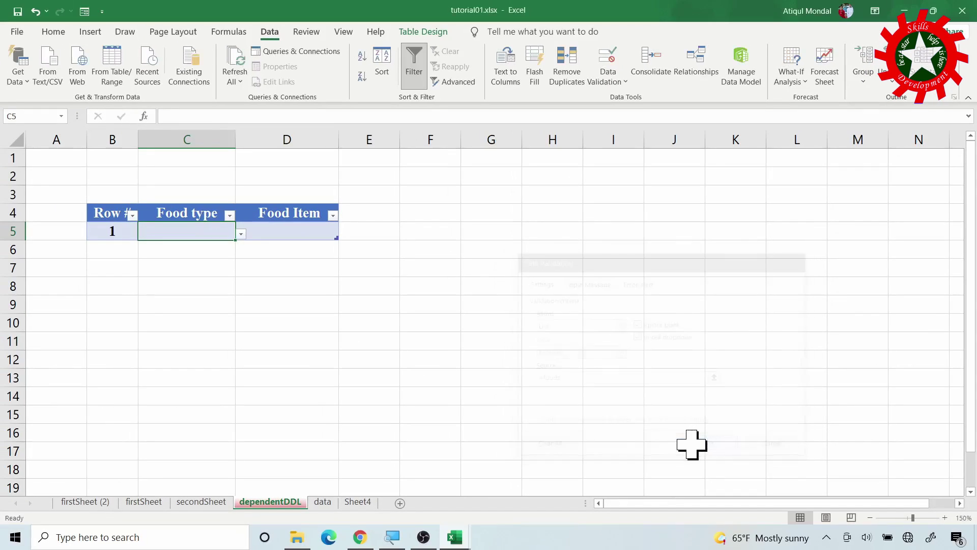
click(241, 234)
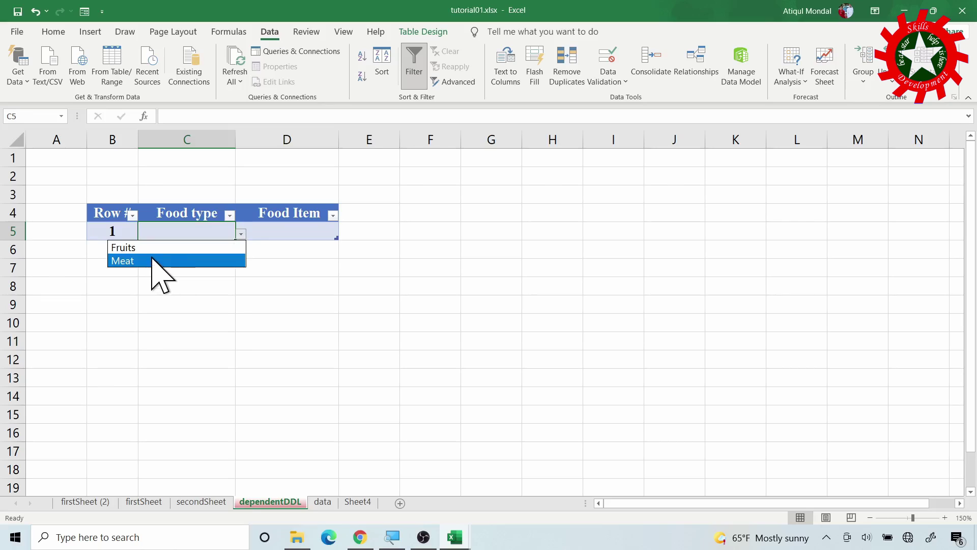
click(156, 248)
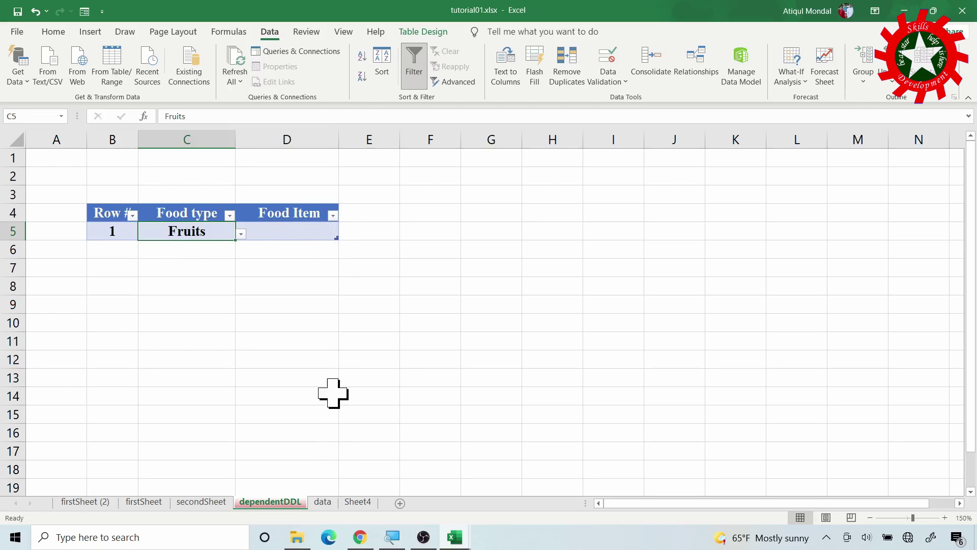
Convert the Fruits list in F10:F13 on the data sheet into a table with headers.
click(325, 503)
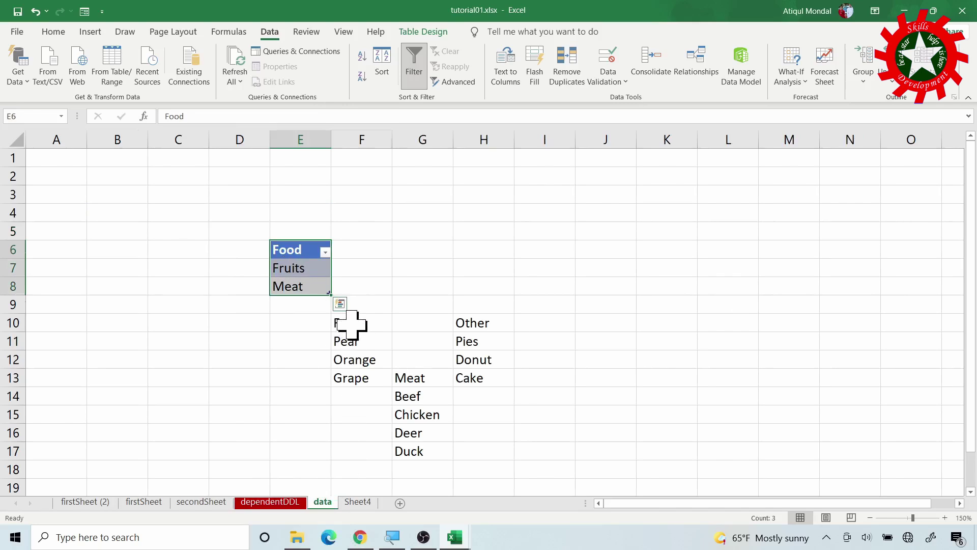
drag(351, 324, 363, 381)
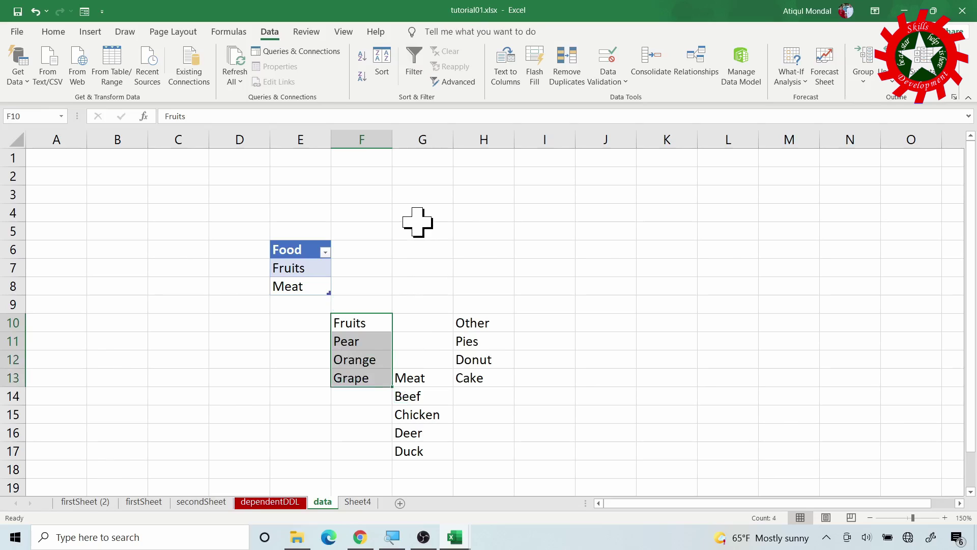
key(ctrl+t)
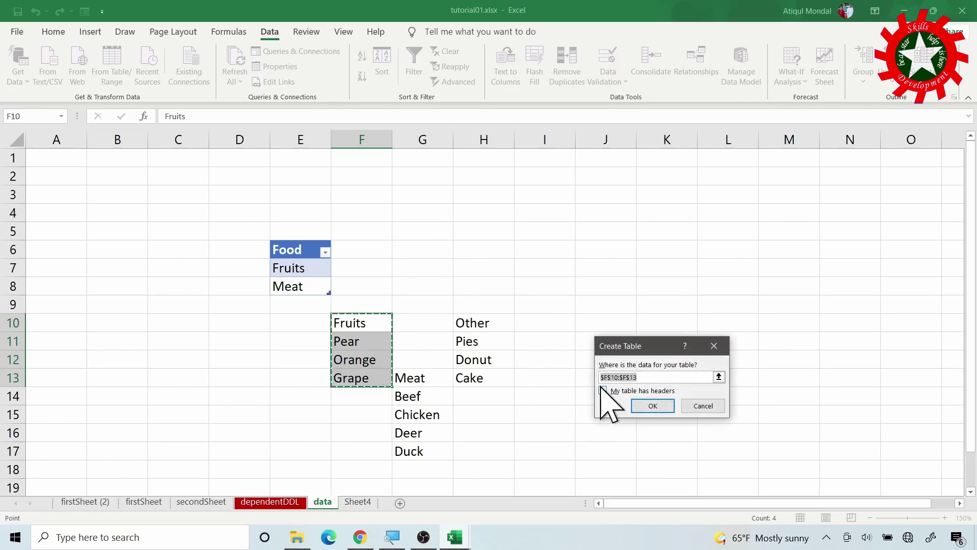
click(604, 391)
click(646, 405)
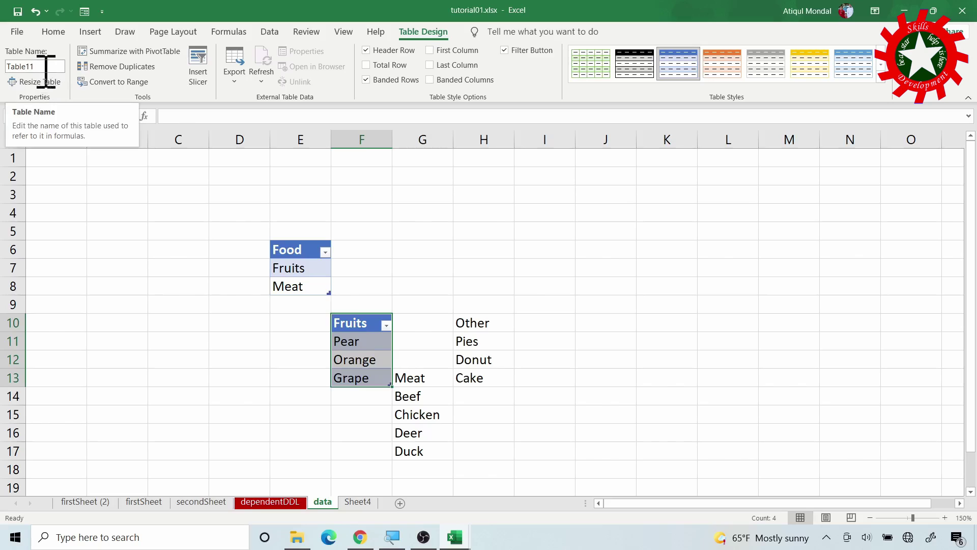
click(17, 67)
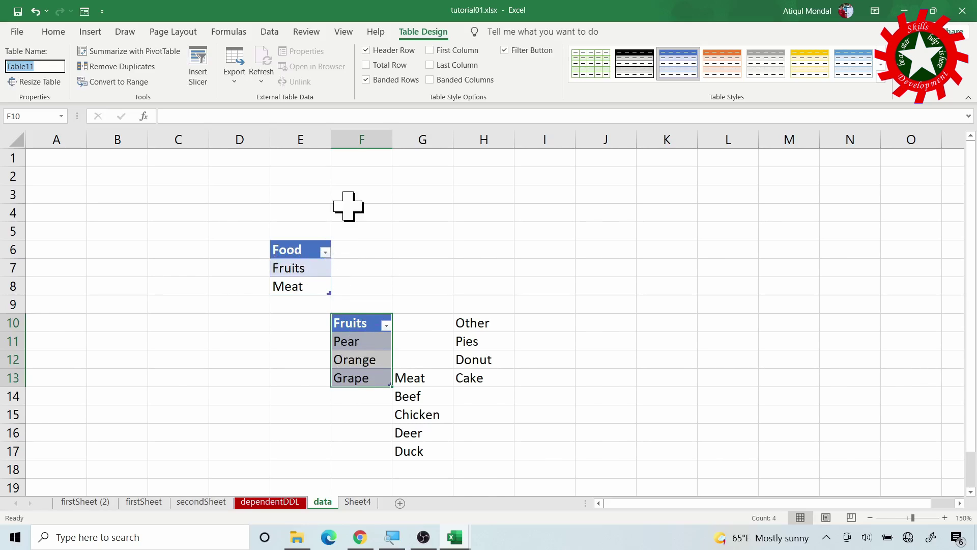
Define a workbook-scoped name Fruits that refers to =Table11[Fruits].
click(211, 32)
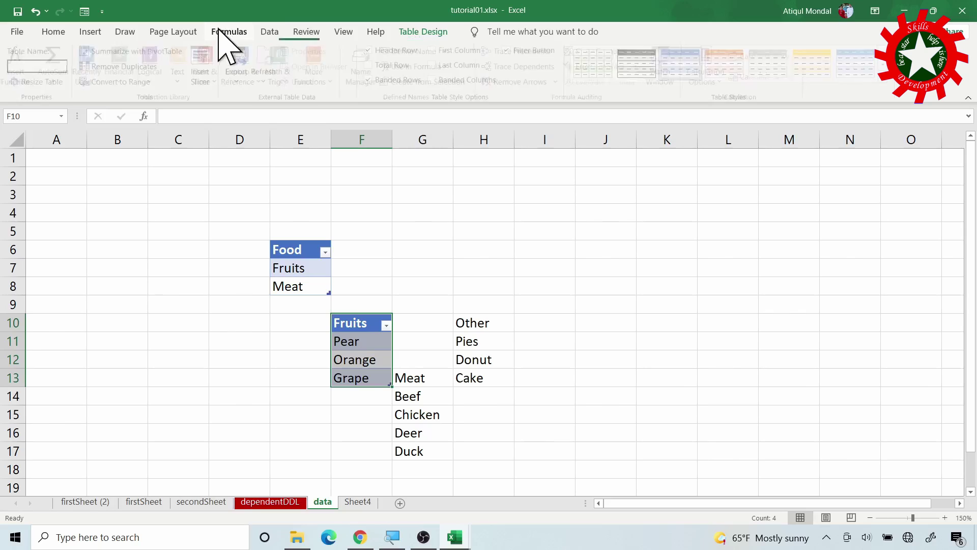
click(365, 69)
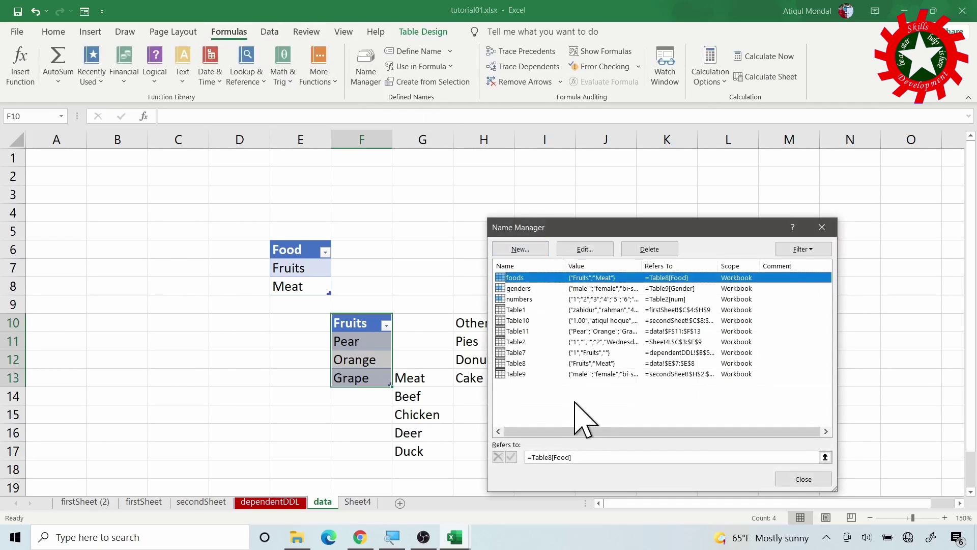
click(519, 249)
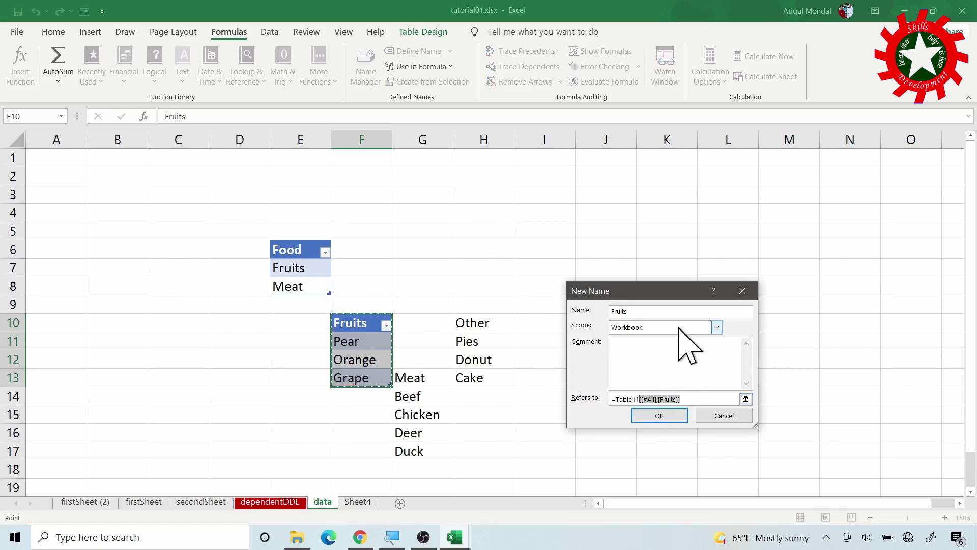
key(BackSpace)
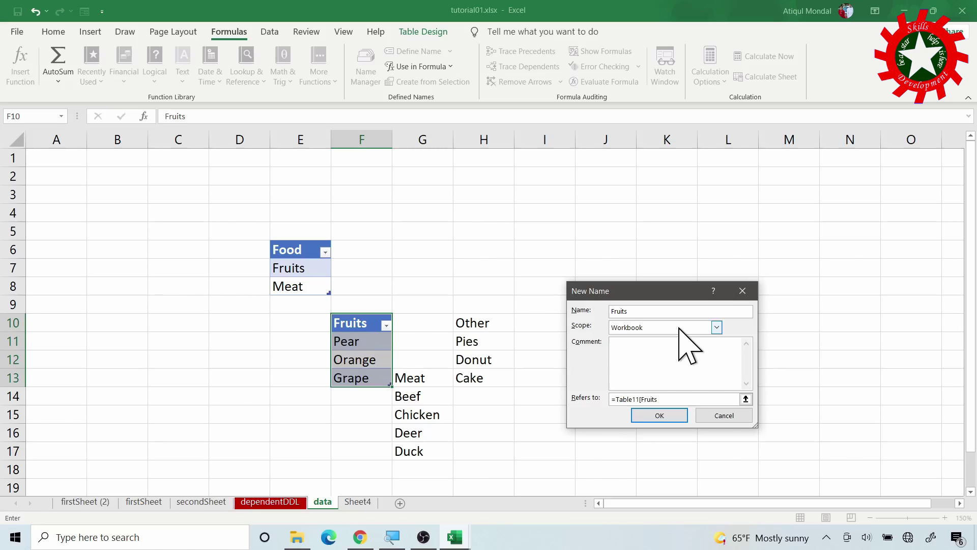
click(654, 416)
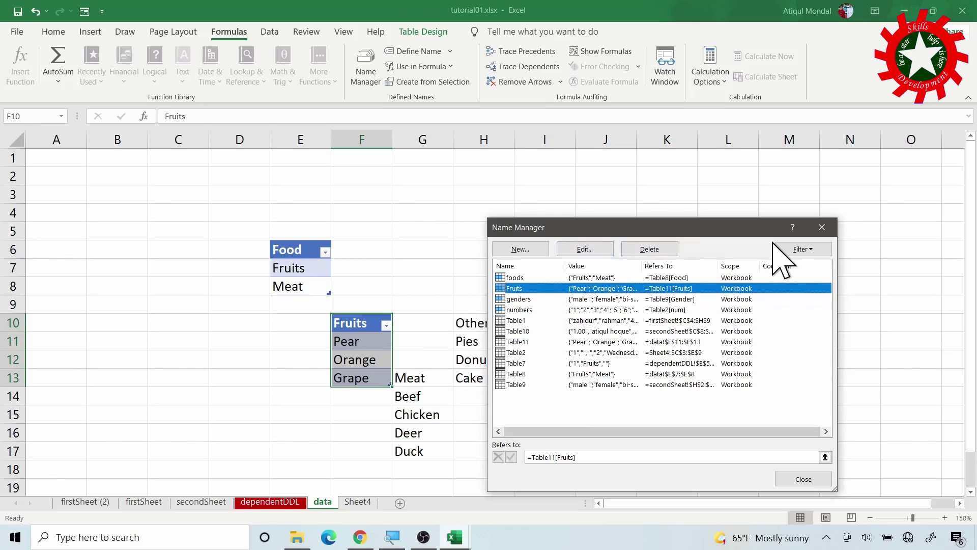
Convert the Meat list in G13:G17 on the data sheet into a table with headers.
click(822, 227)
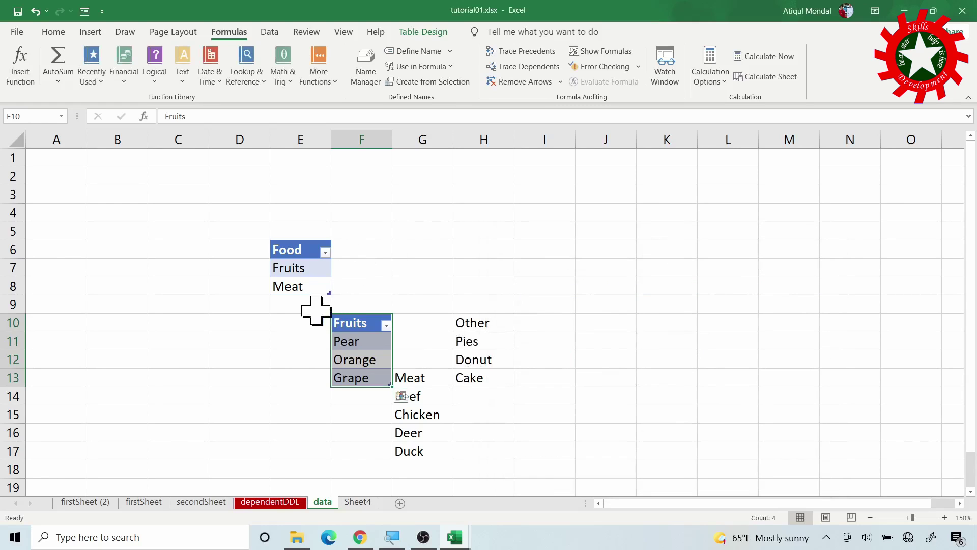
drag(405, 376, 413, 454)
key(ctrl+t)
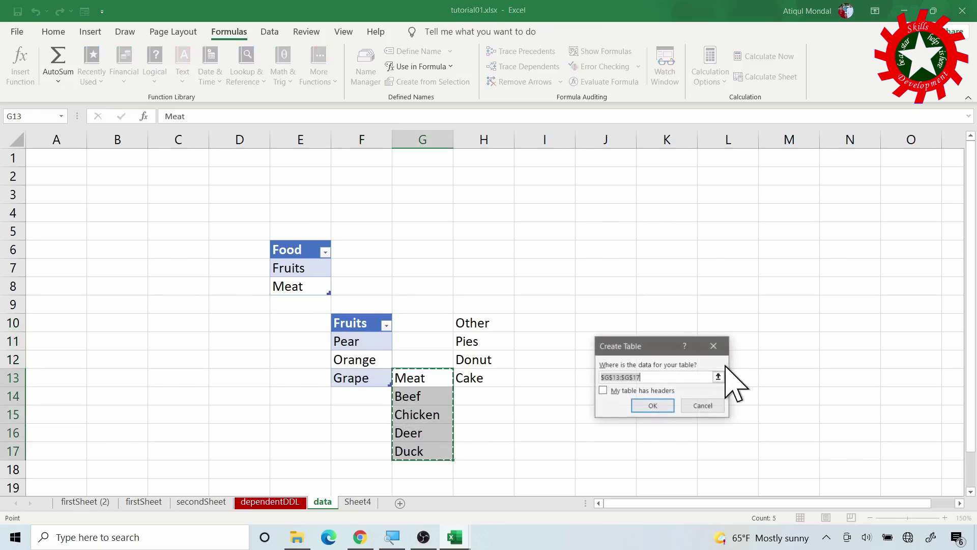
click(603, 391)
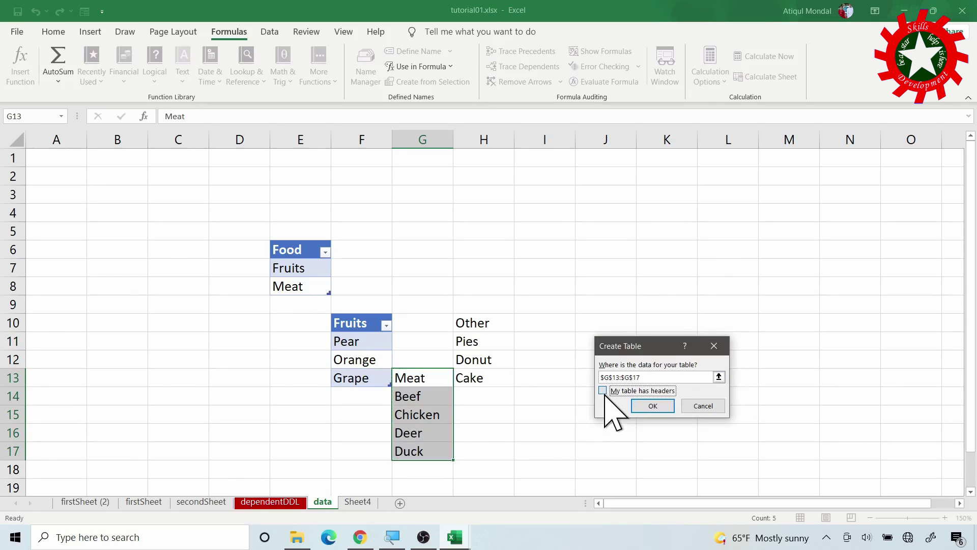
click(639, 406)
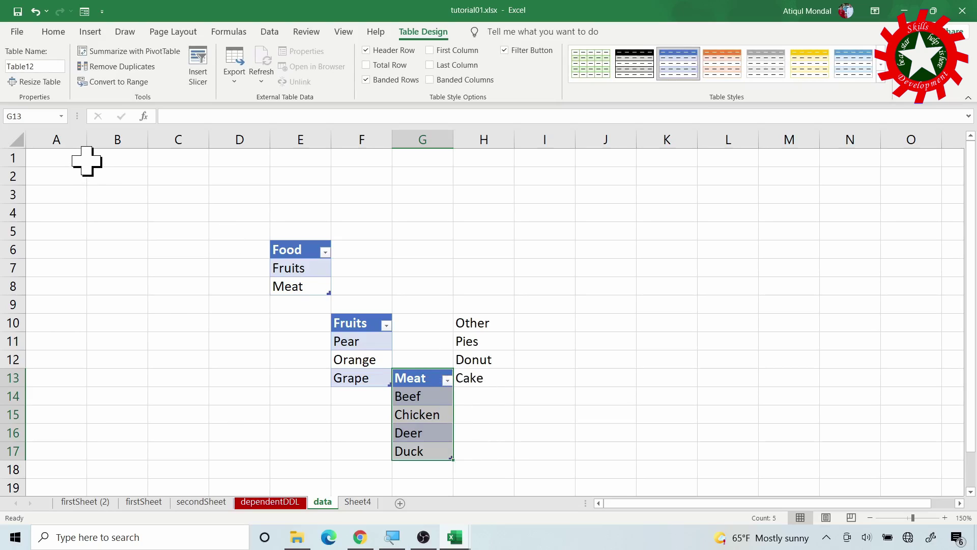
Define a workbook-scoped name Meat that refers to =Table12[Meat].
click(35, 66)
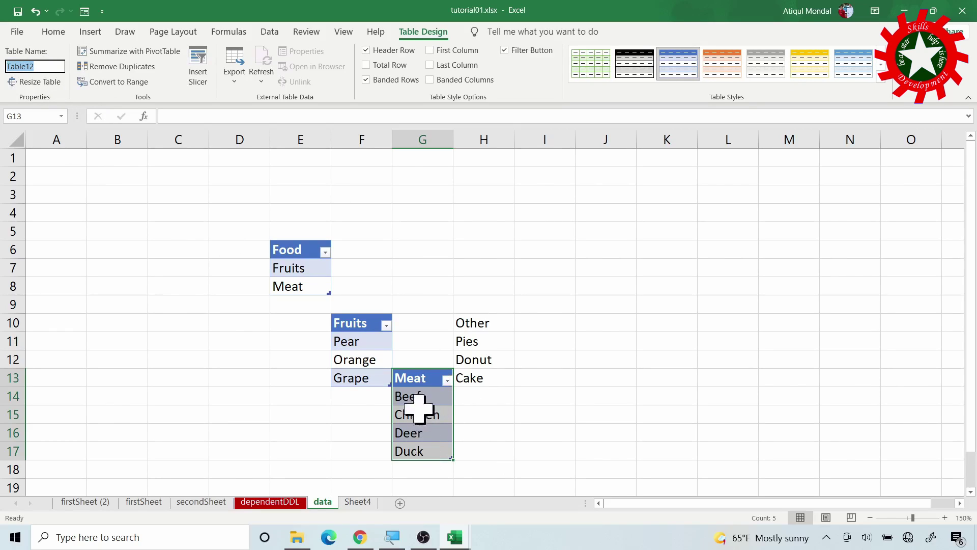
click(298, 289)
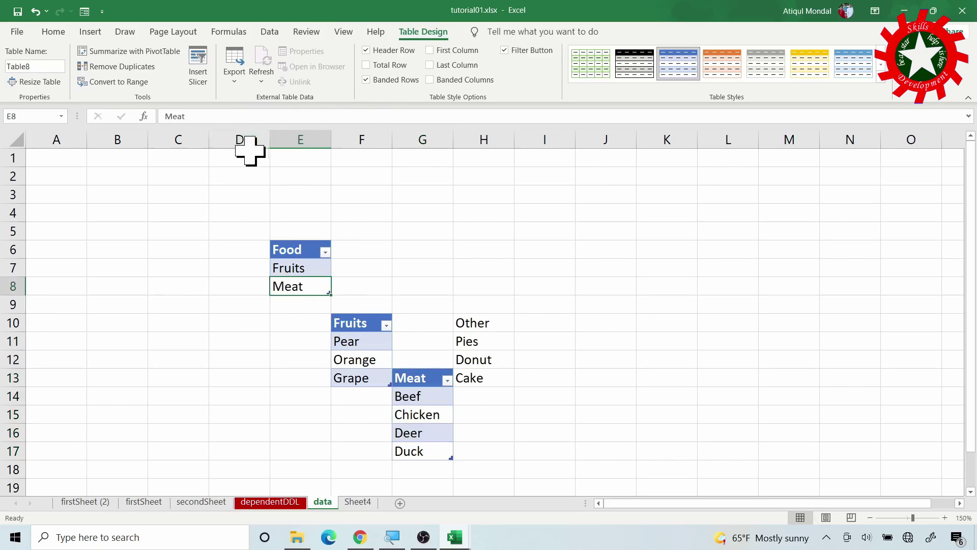
click(229, 31)
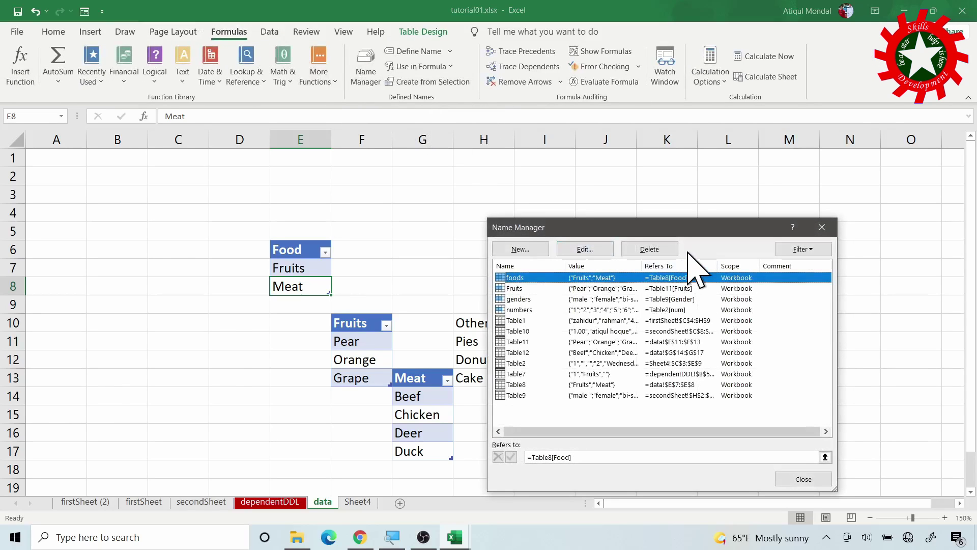
click(520, 249)
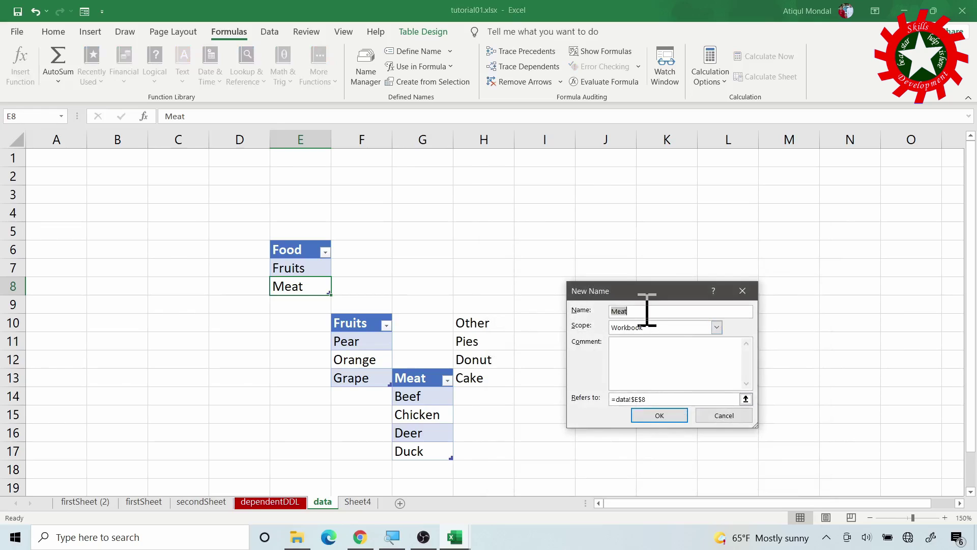
click(659, 399)
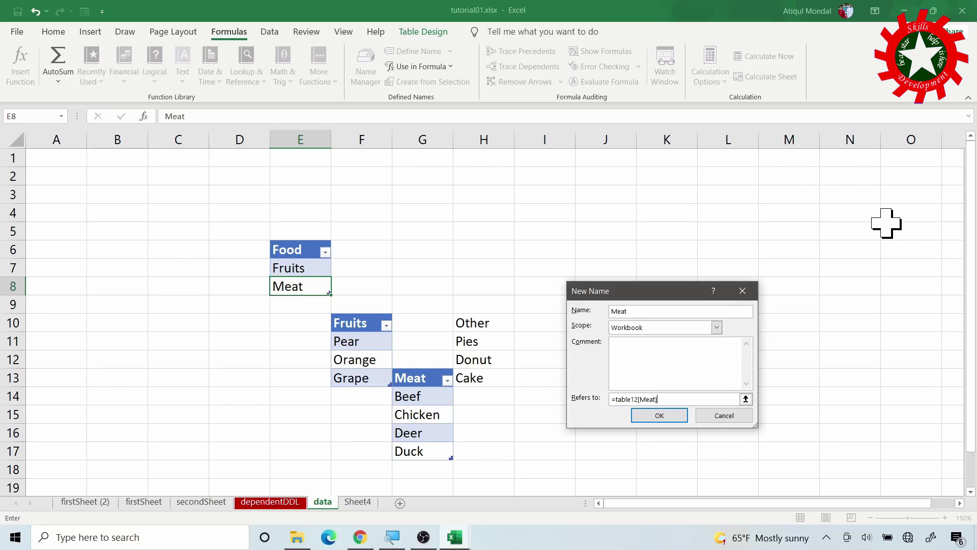
click(655, 415)
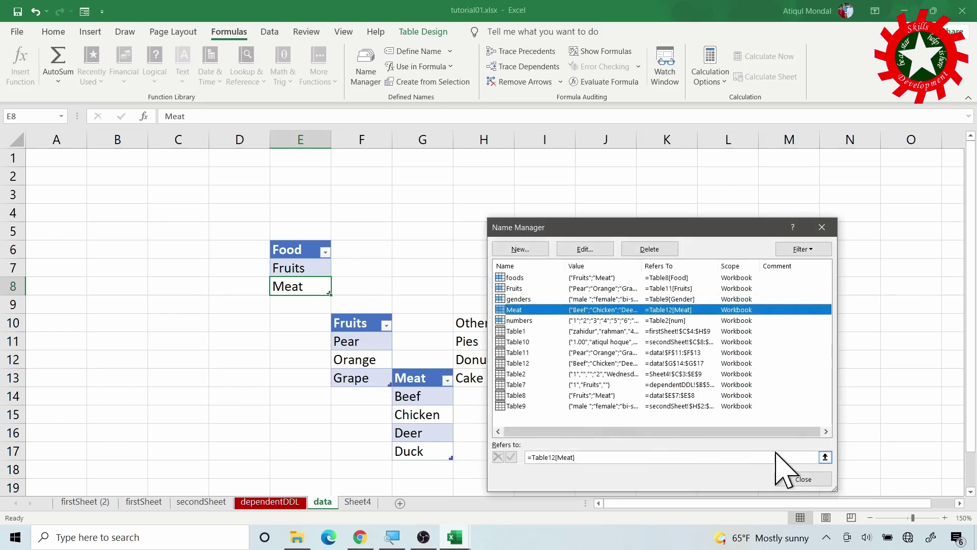
click(803, 479)
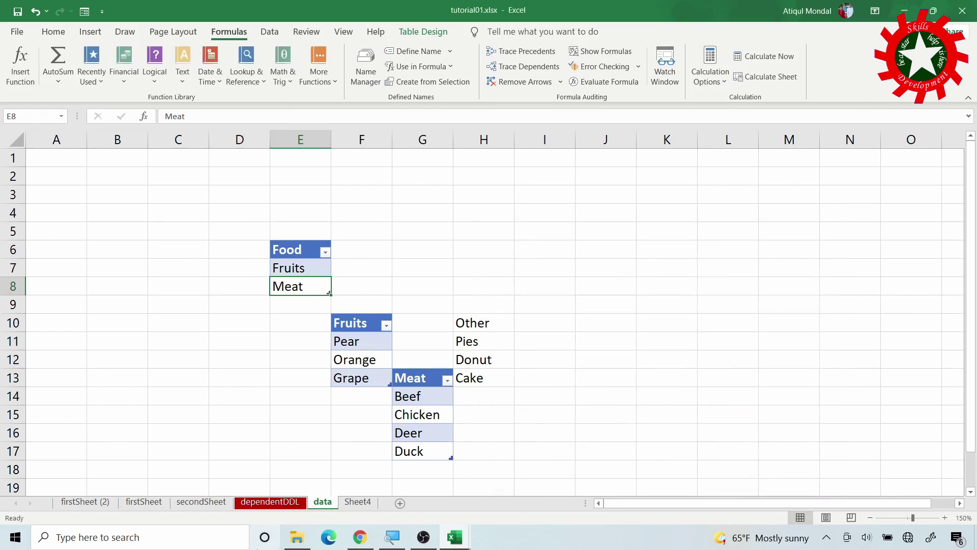
Add list validation with source =INDIRECT(C5) to Food Item cell D5 on the dependentDDL sheet, and choose Orange in it.
click(272, 502)
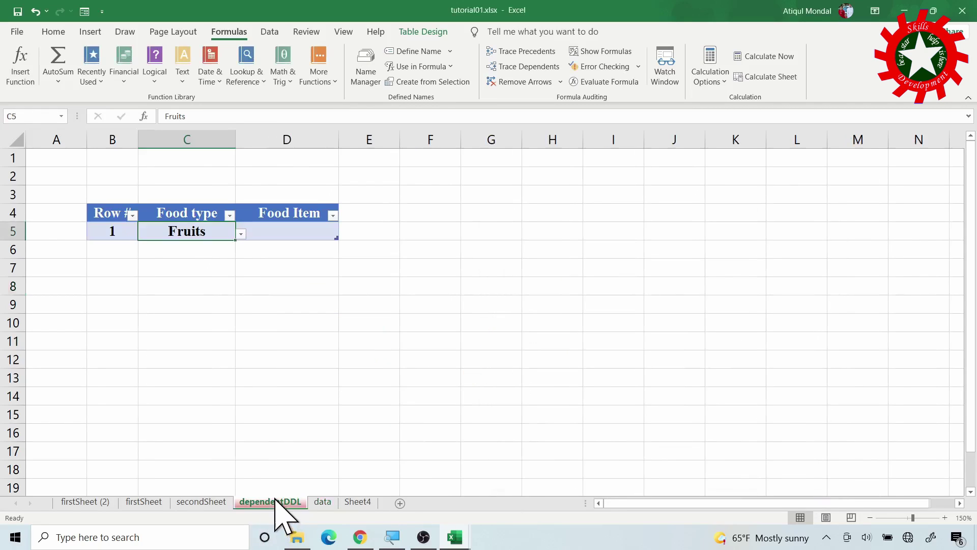
click(274, 230)
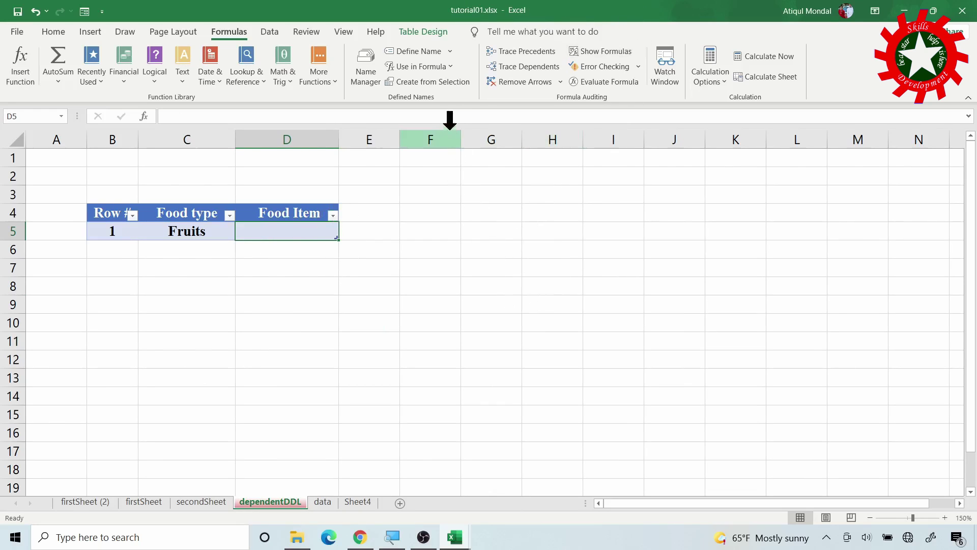
click(270, 32)
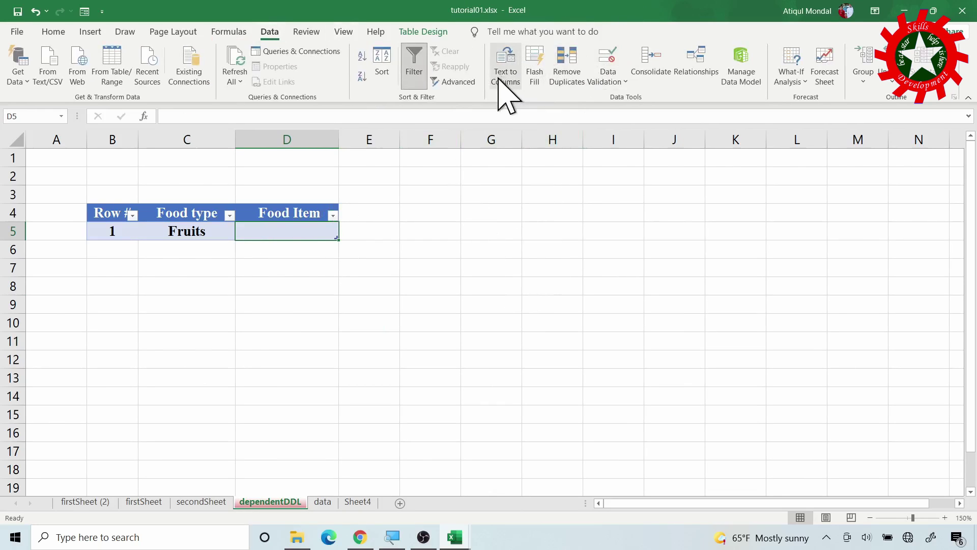
click(606, 64)
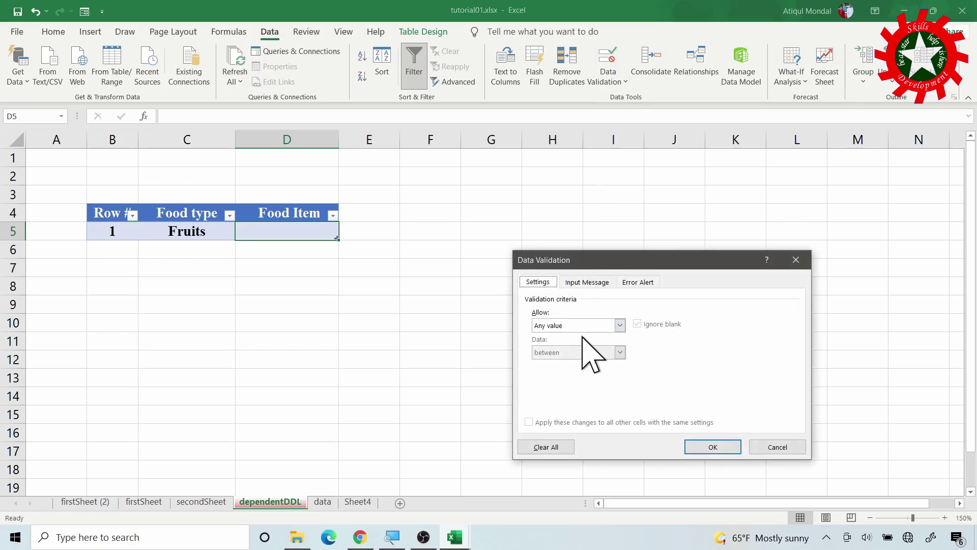
click(619, 325)
click(540, 363)
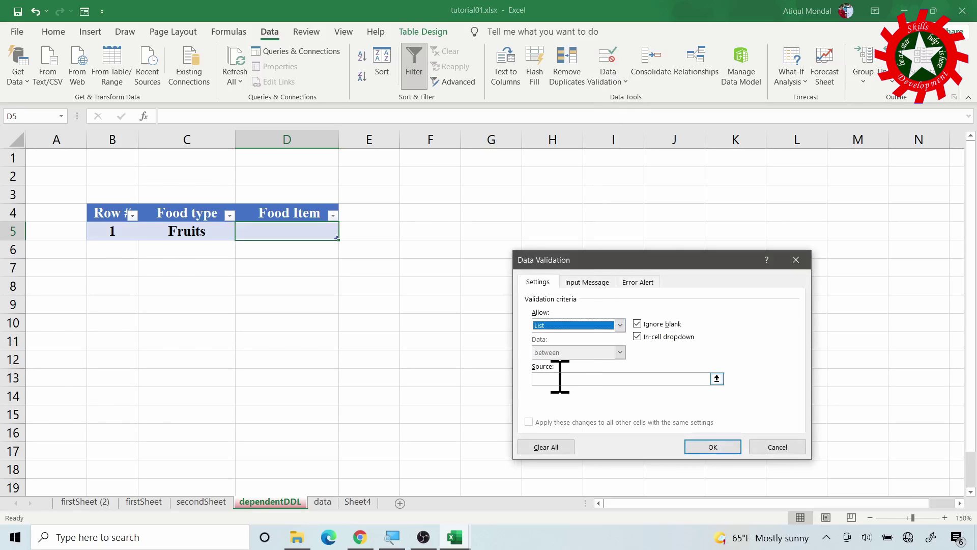
click(560, 378)
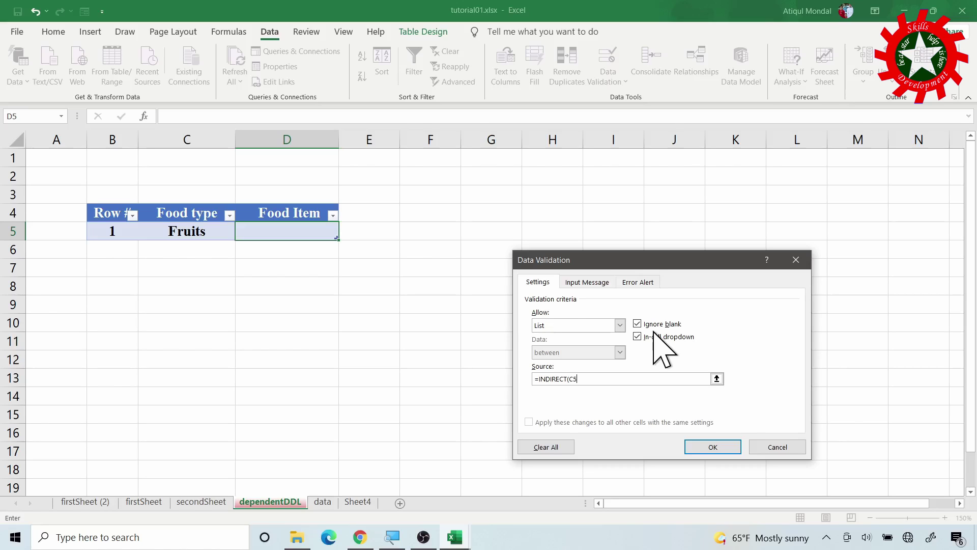
click(700, 448)
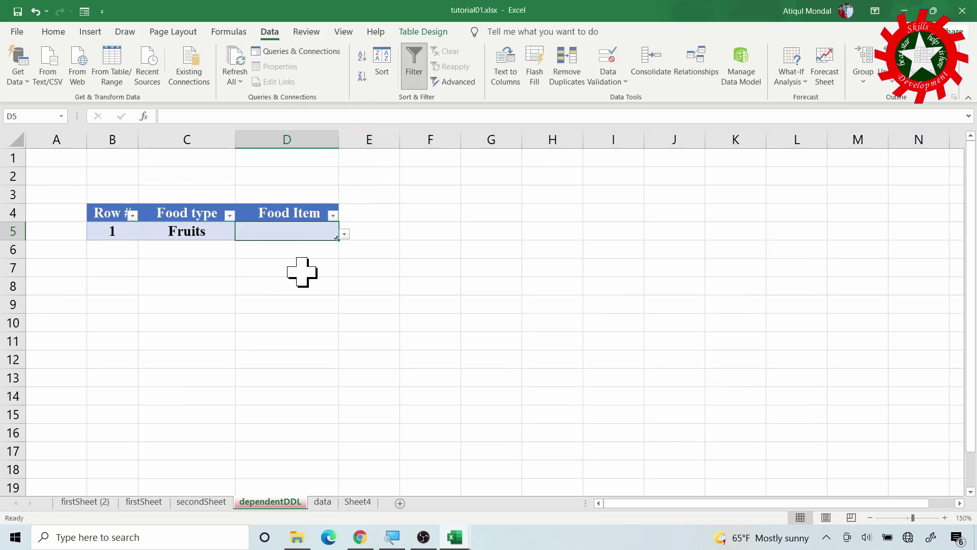
click(345, 235)
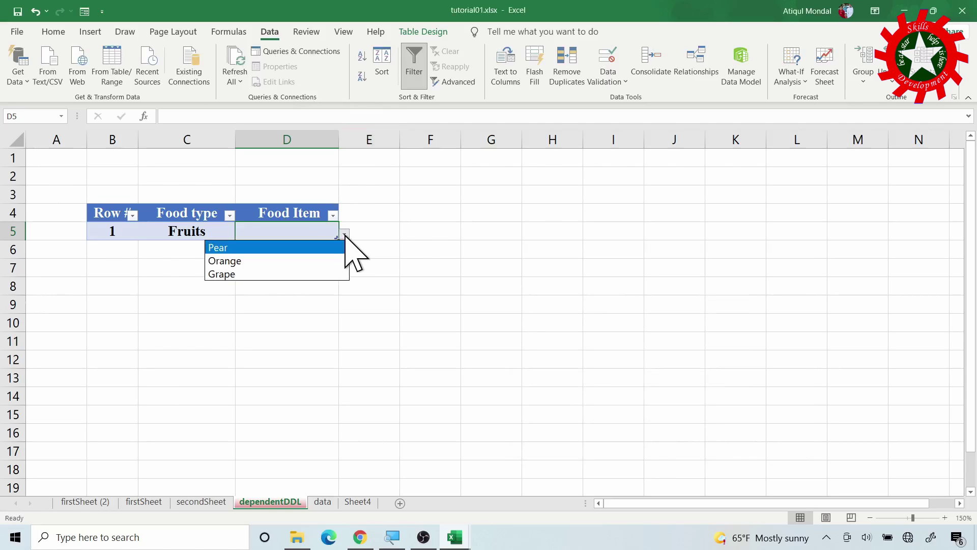
click(295, 260)
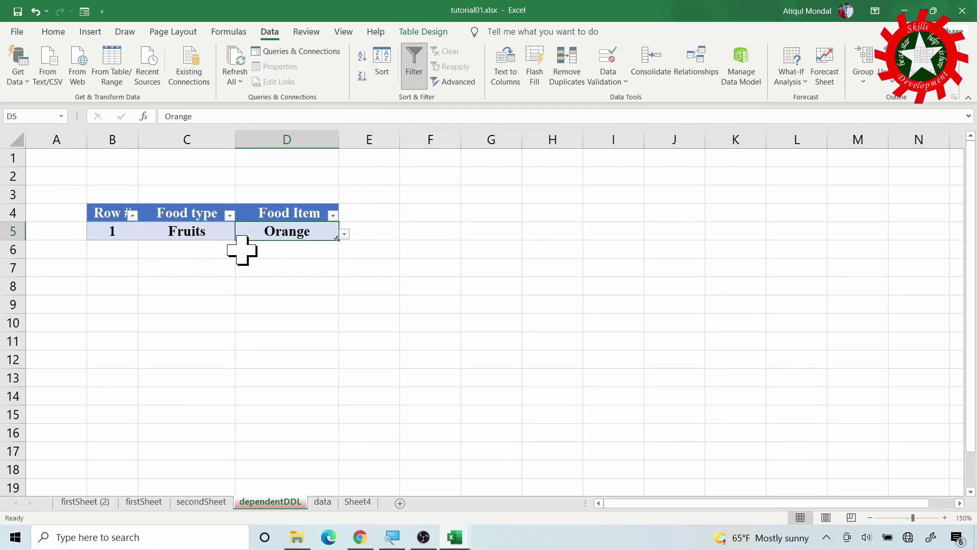
Add row 2 to the food table, choosing Meat as the Food type and Chicken as the Food Item.
click(115, 255)
text(2)
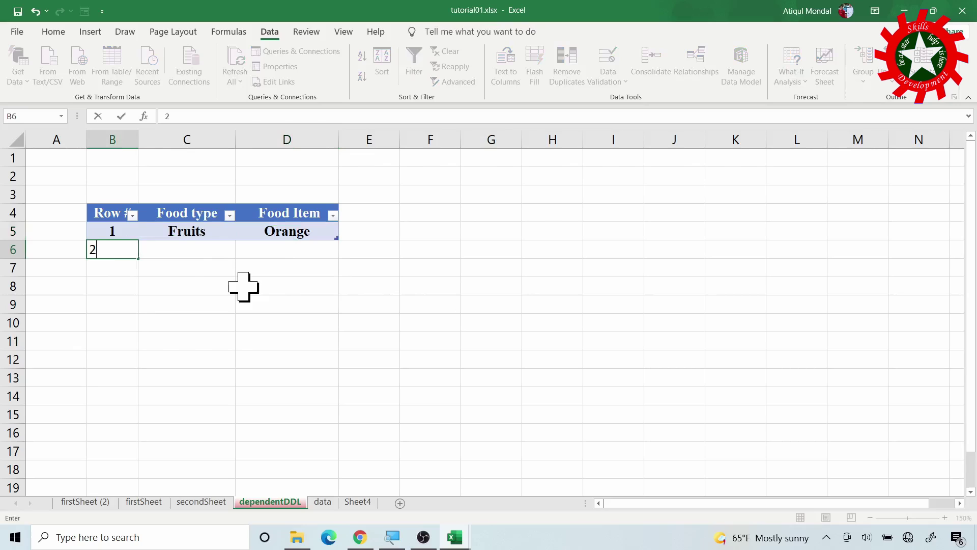
click(190, 249)
click(241, 252)
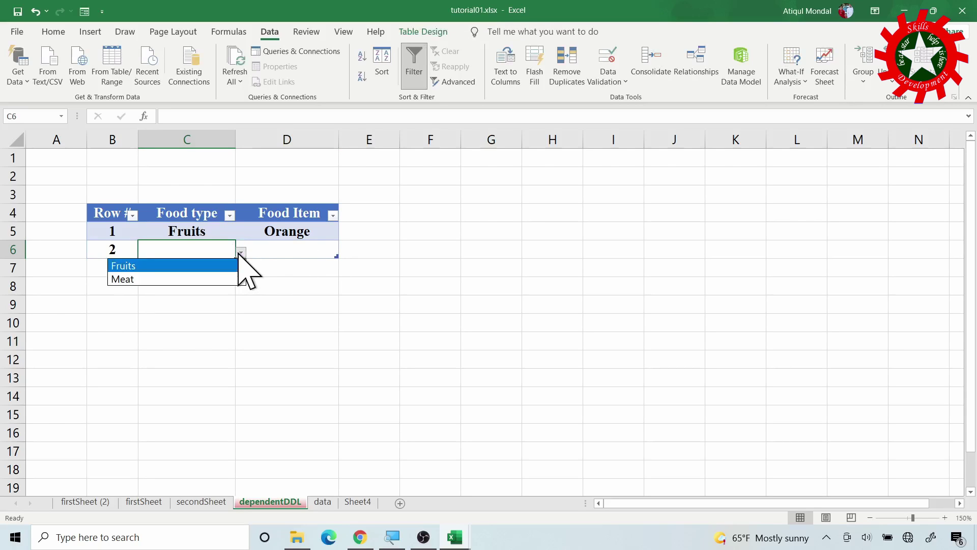
click(193, 279)
click(298, 252)
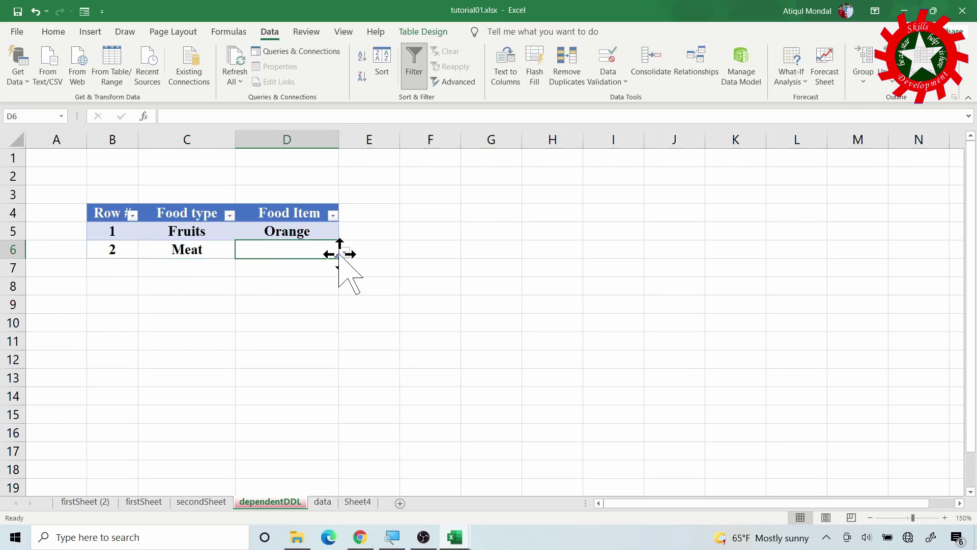
click(345, 252)
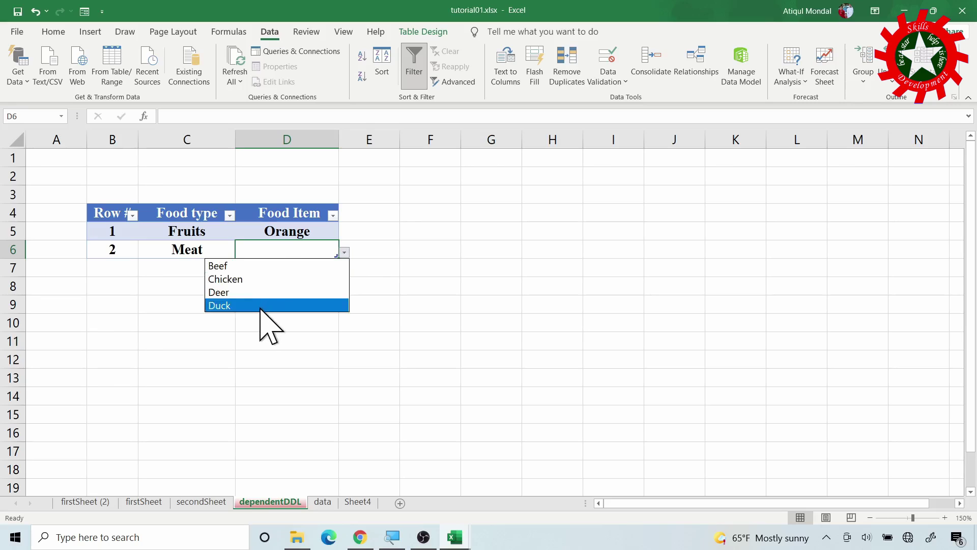
click(256, 279)
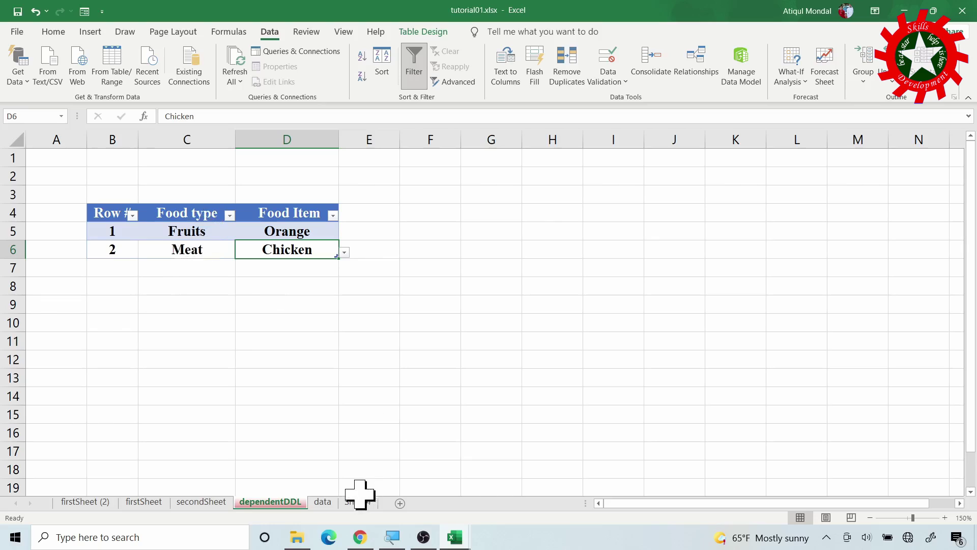
Add Other to the Food table in cell E9 on the data sheet.
click(320, 502)
click(299, 306)
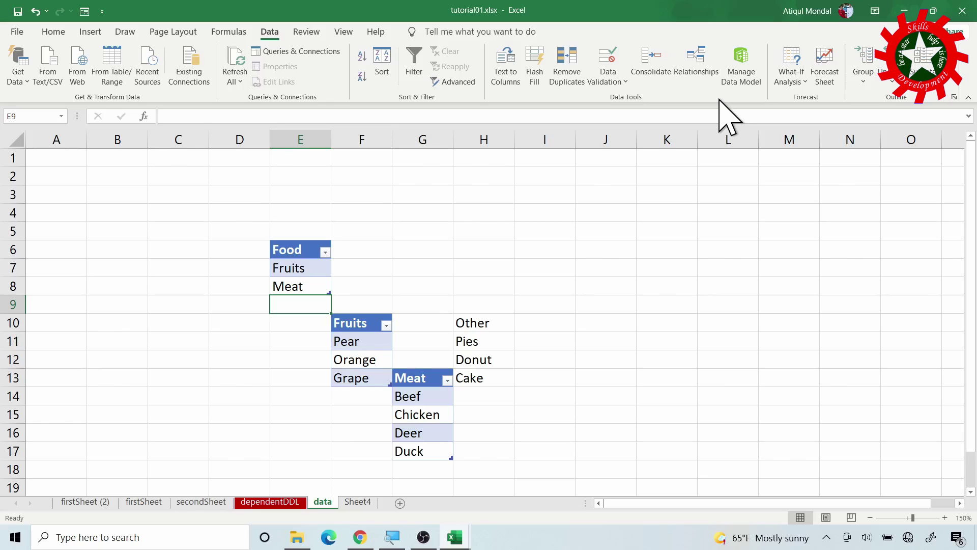
text(Other)
key(Return)
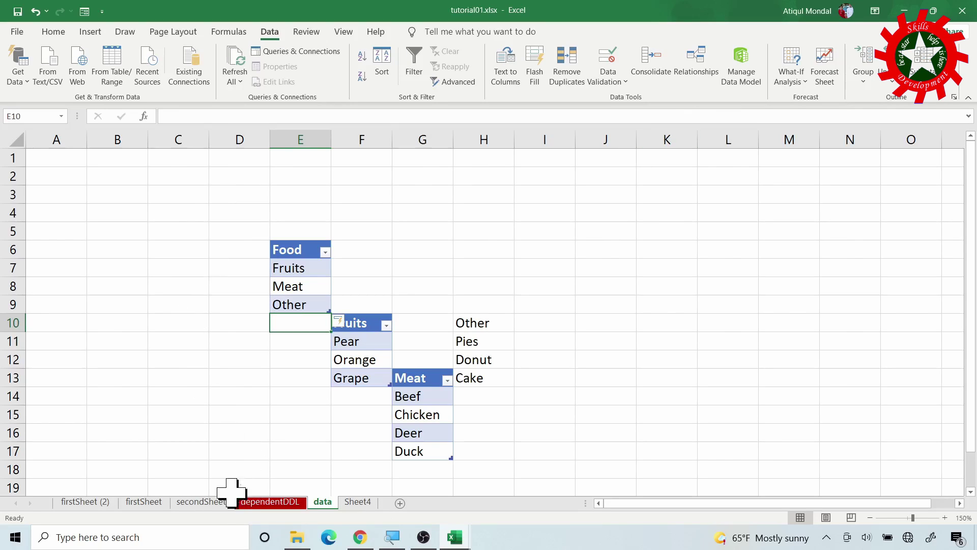
Change the Food type in cell C6 on the dependentDDL sheet to Other.
click(202, 502)
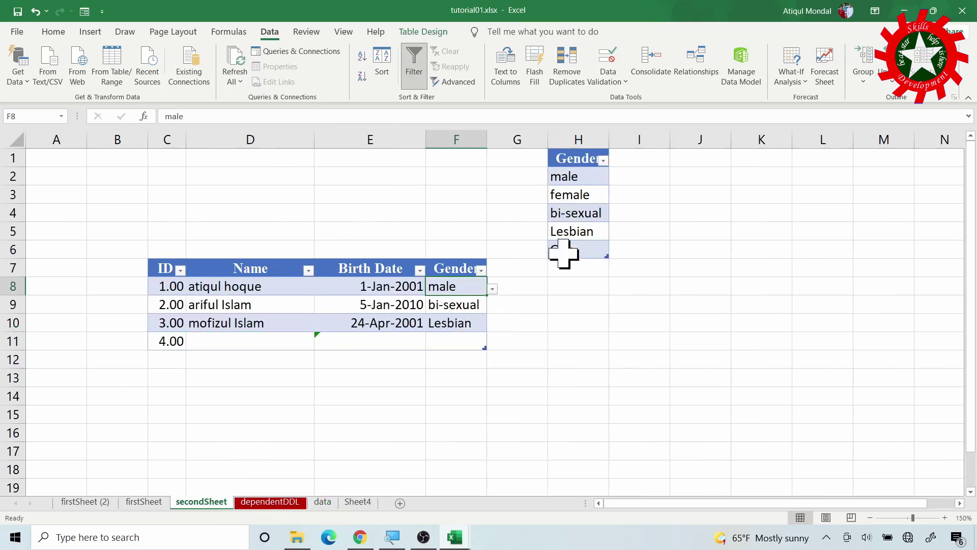
click(270, 502)
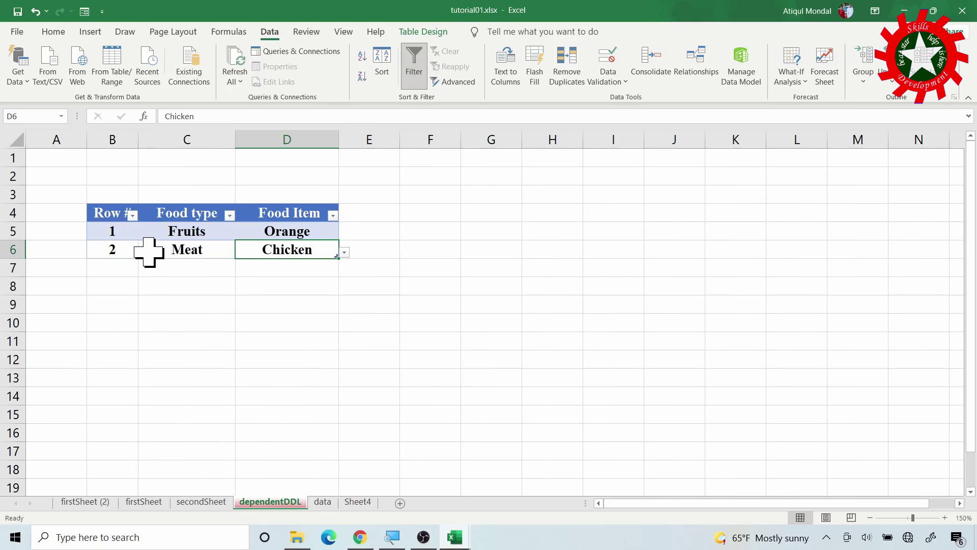
click(209, 255)
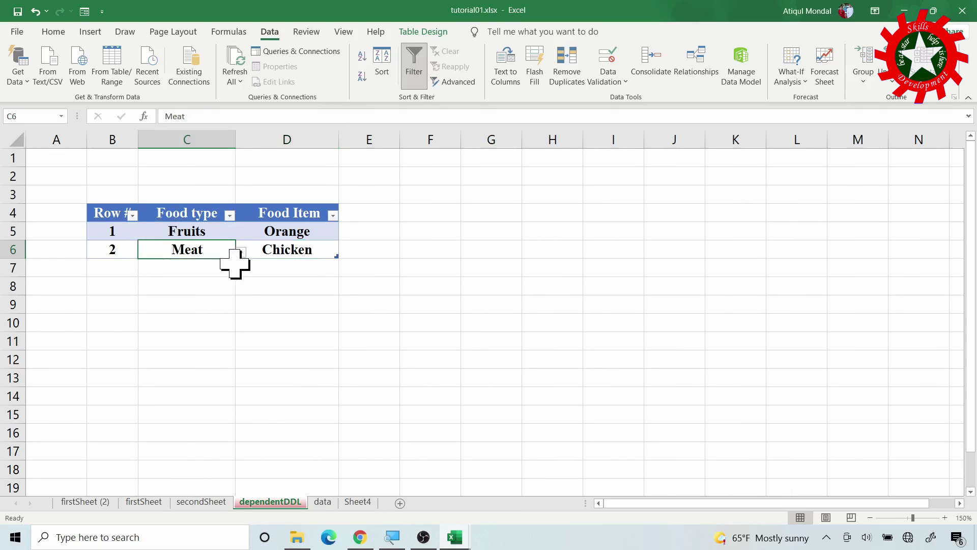
click(241, 252)
click(241, 253)
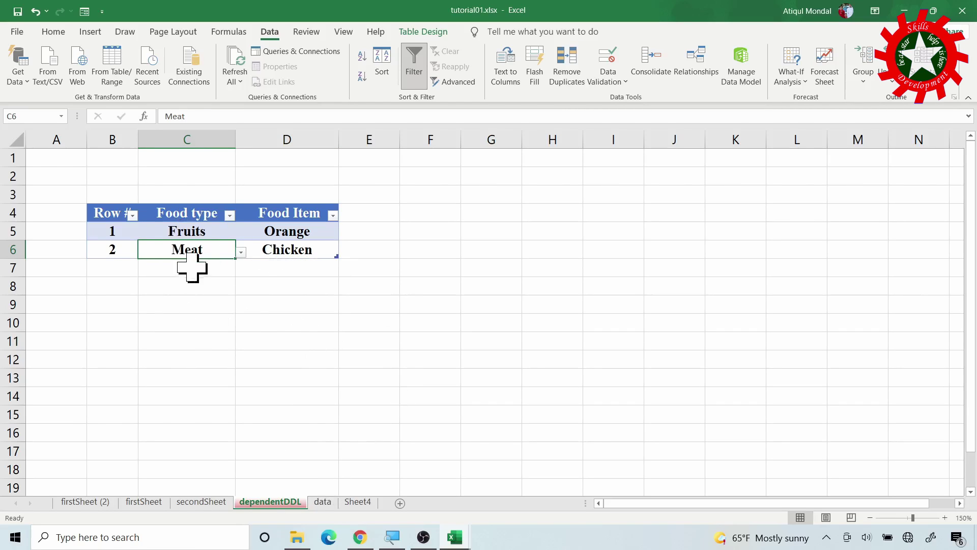
click(241, 253)
click(162, 291)
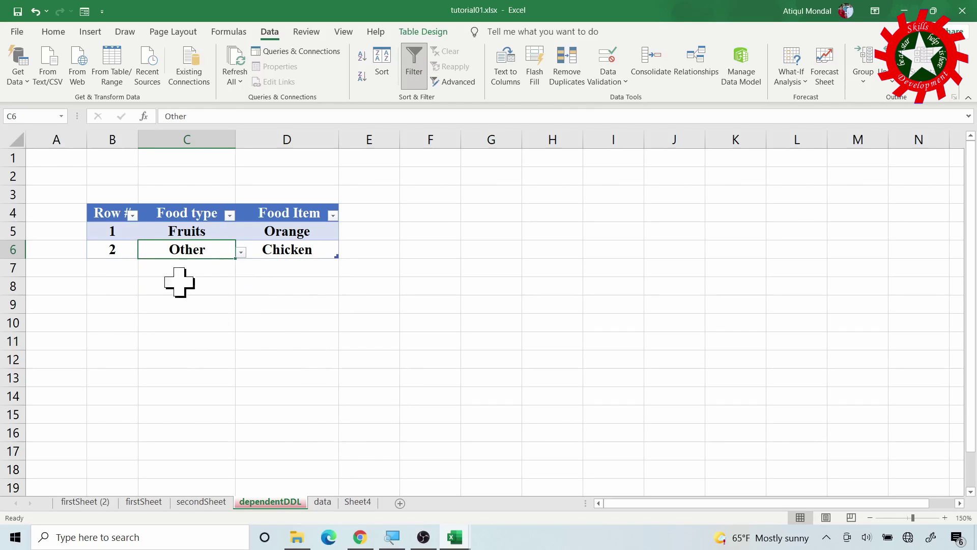
click(312, 250)
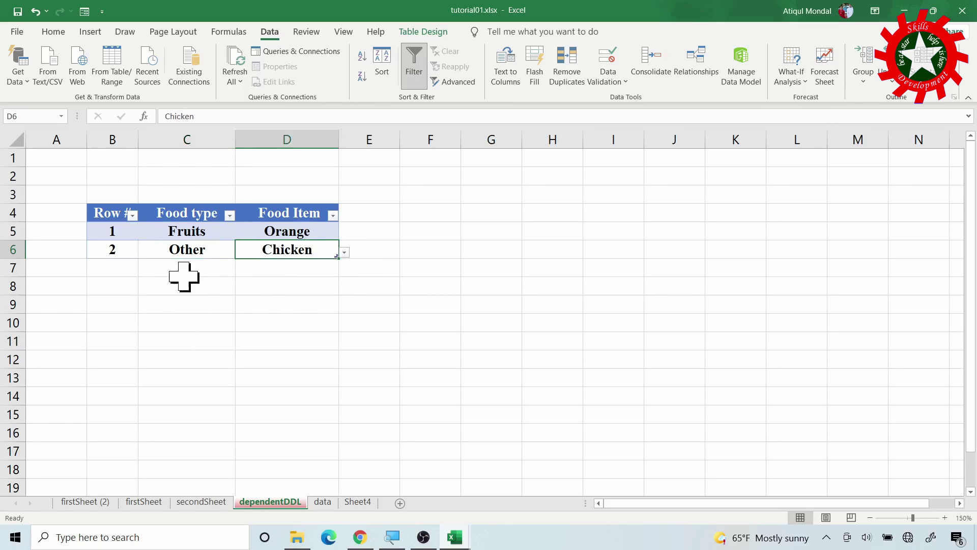
Convert the range H10:H13 on the data sheet into a table with Other as its header.
click(322, 501)
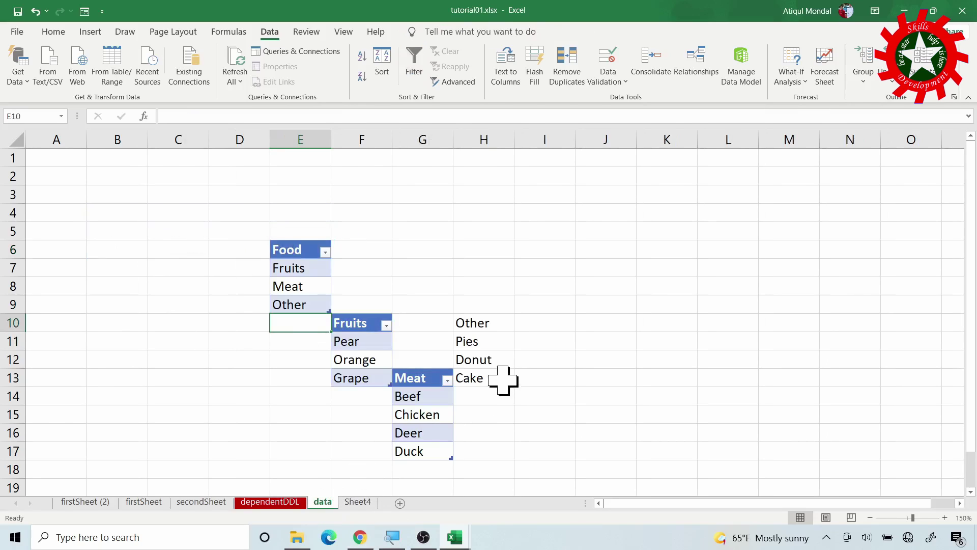
drag(460, 323, 473, 384)
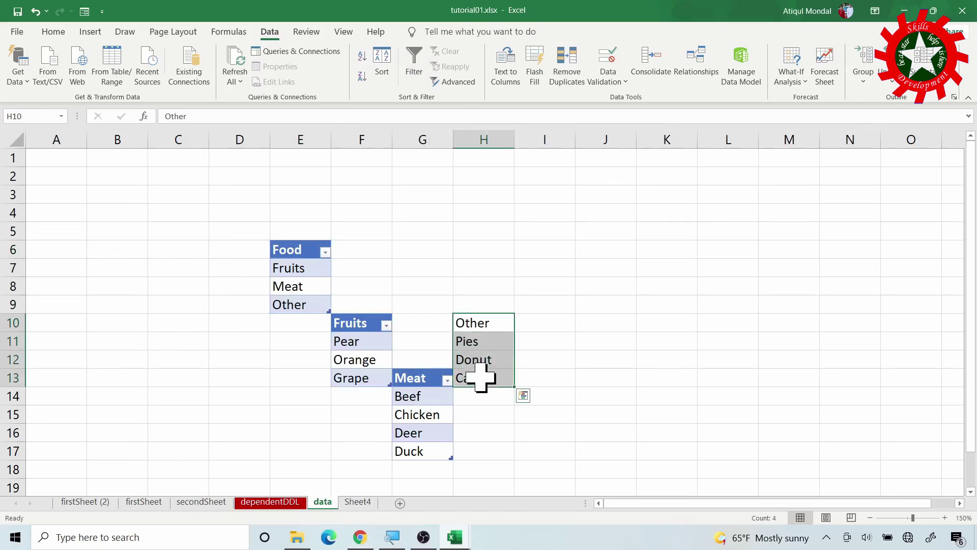
key(ctrl+t)
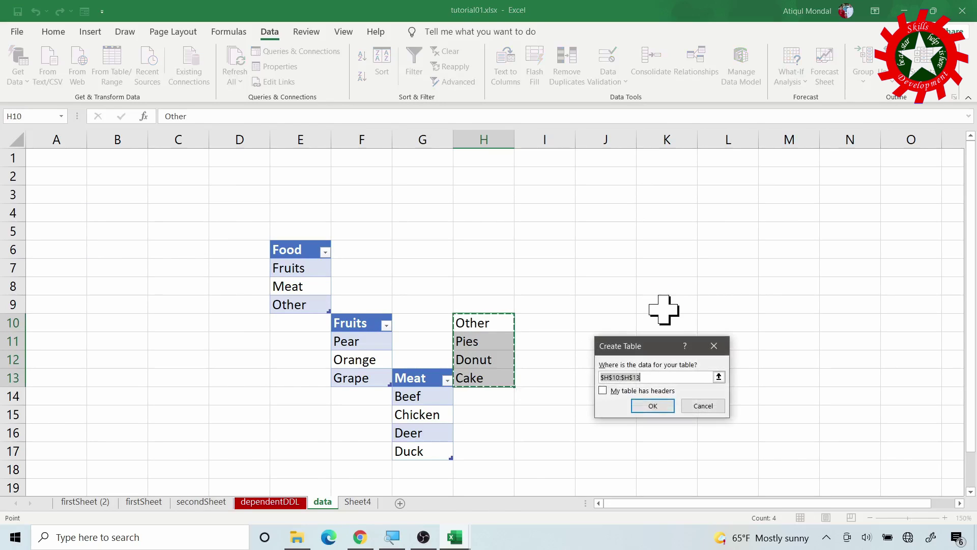
click(603, 391)
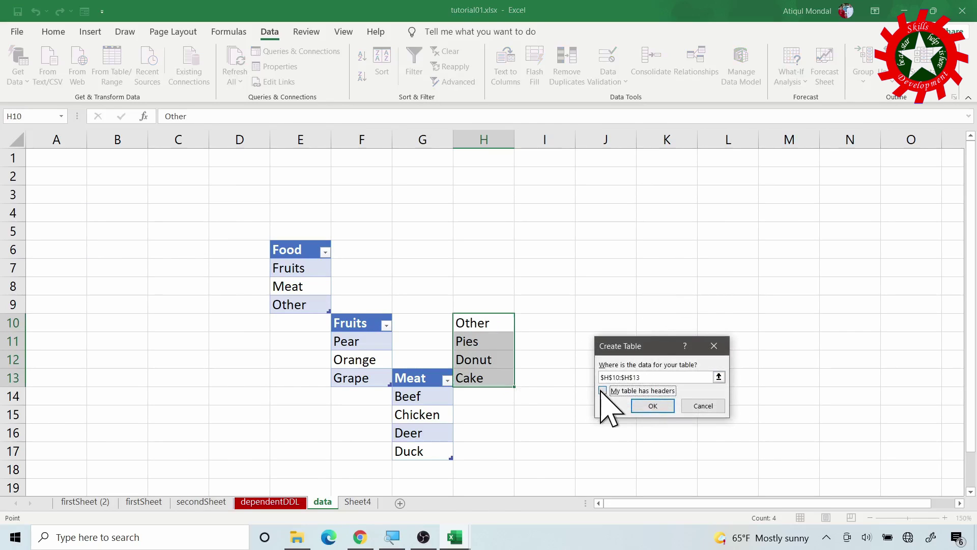
click(653, 406)
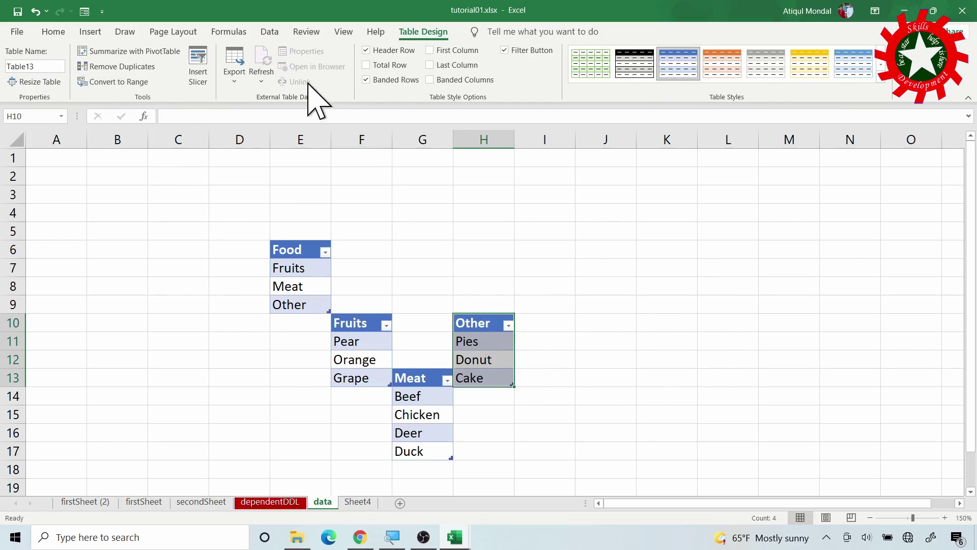
Define a workbook-scoped name Other that refers to =Table13[Other].
click(229, 32)
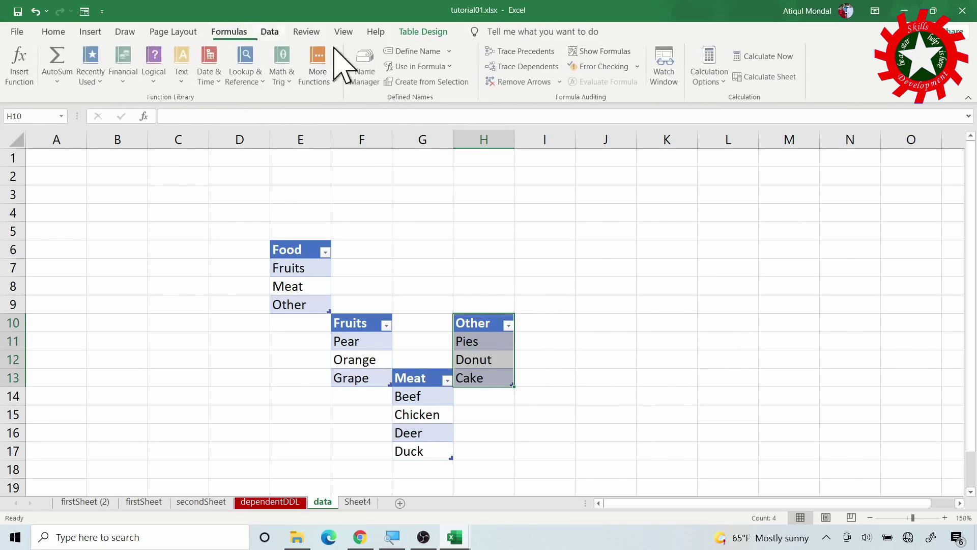
click(366, 76)
drag(586, 227, 609, 195)
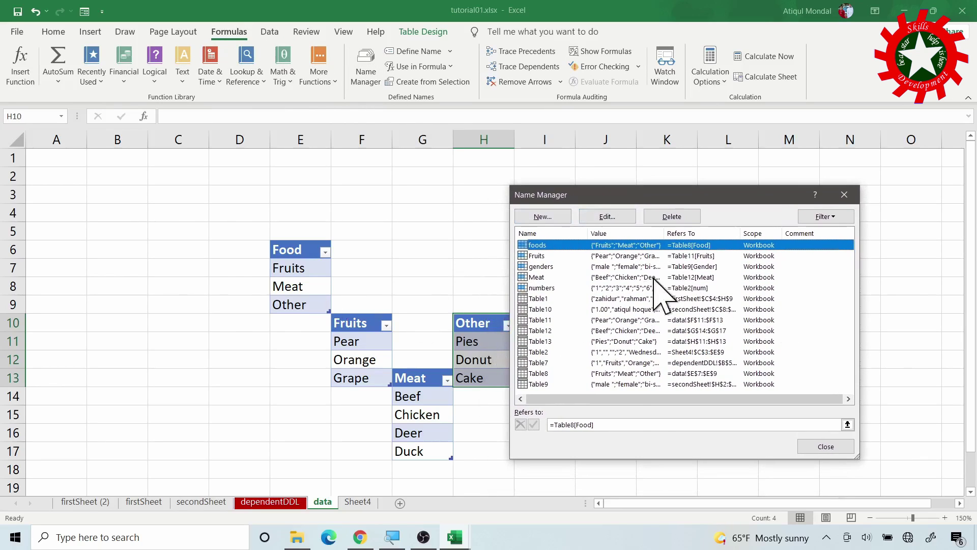
click(543, 217)
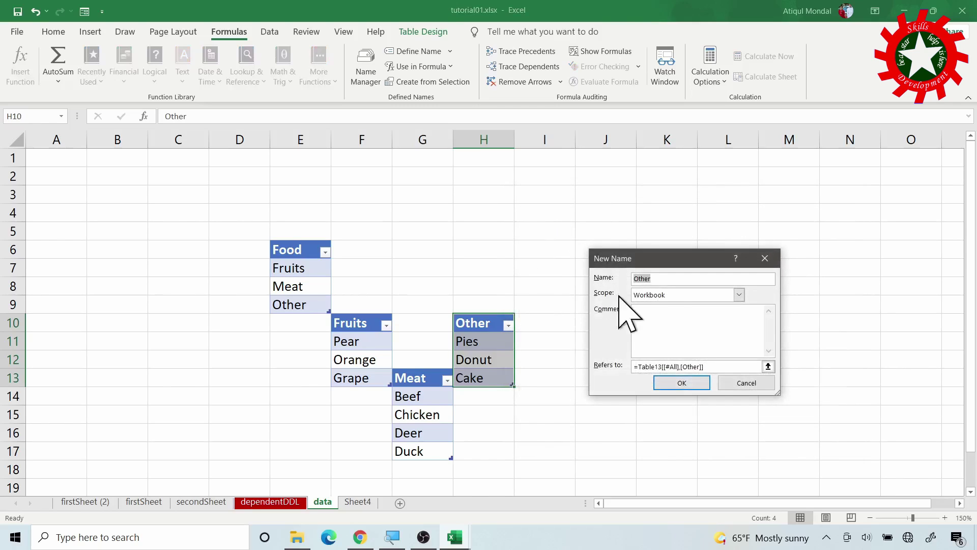
click(715, 365)
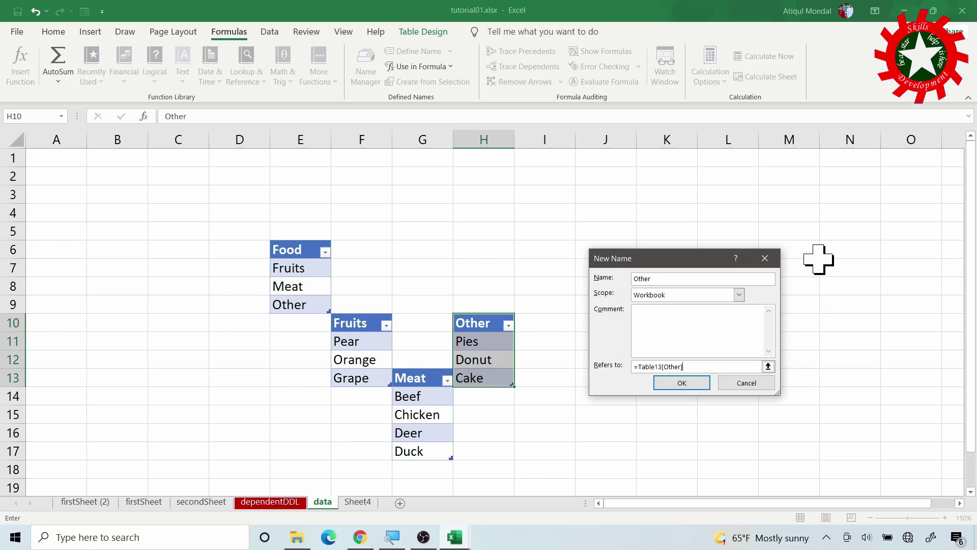
click(686, 383)
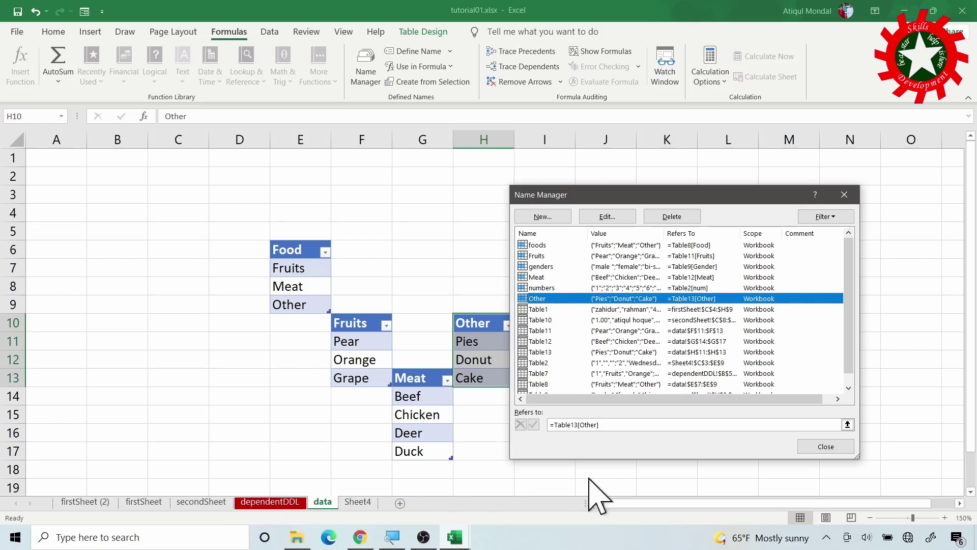
click(835, 448)
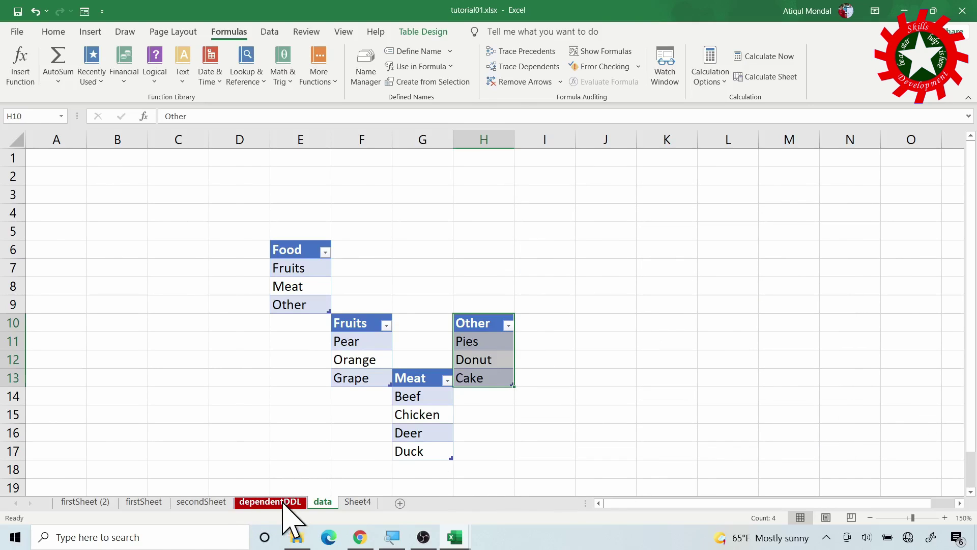
Choose Cake as the Food Item in cell D6 on the dependentDDL sheet.
click(283, 503)
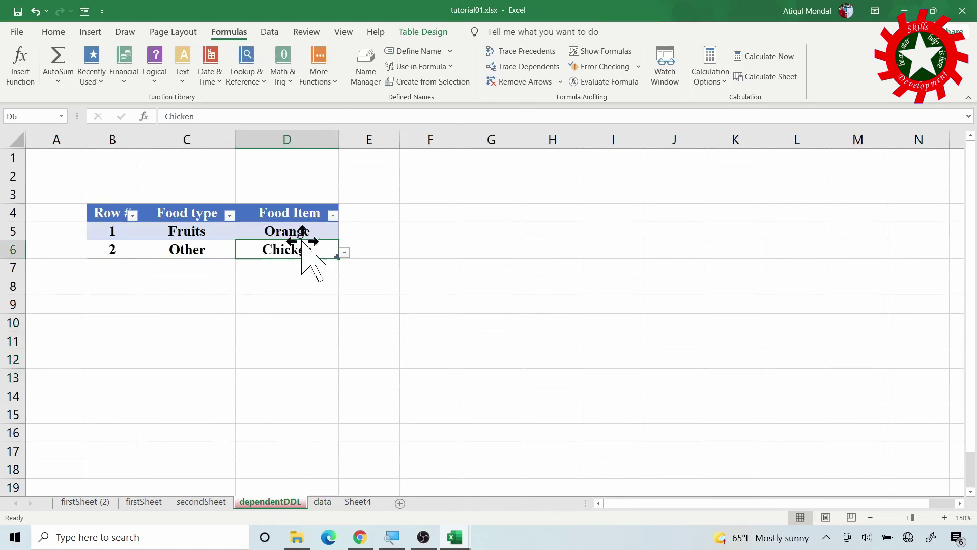
click(203, 251)
click(321, 252)
click(345, 252)
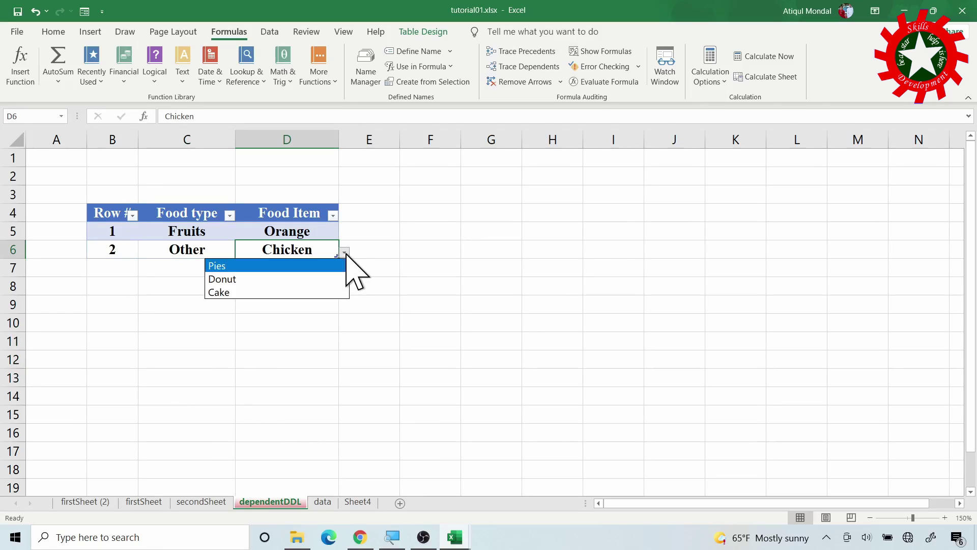
click(259, 292)
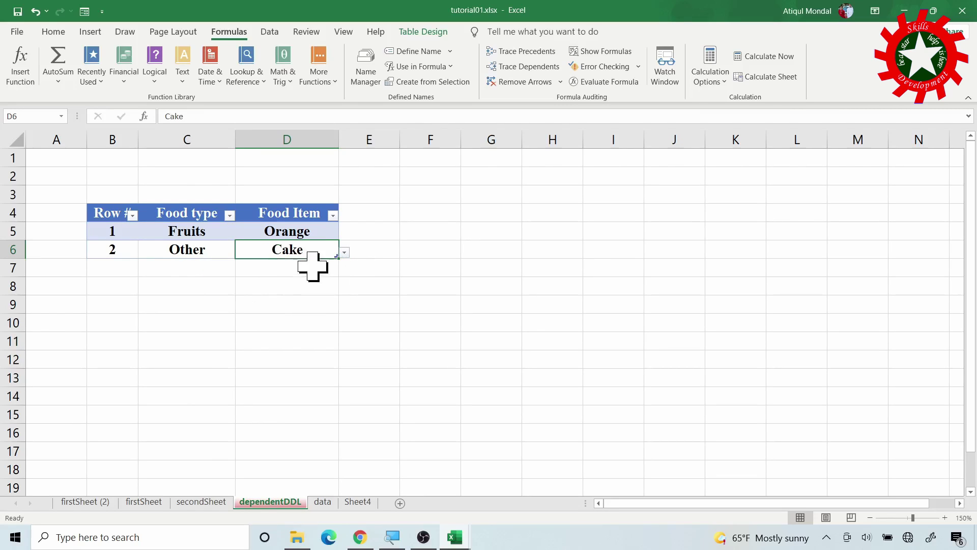
Add Banana and Apple to the Fruits table in cells F14 and F15 on the data sheet.
click(322, 503)
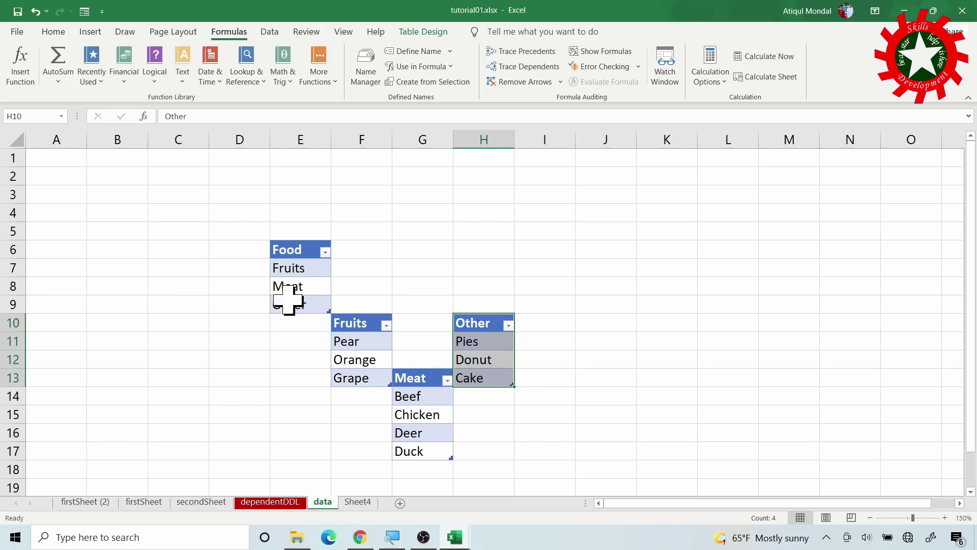
click(477, 399)
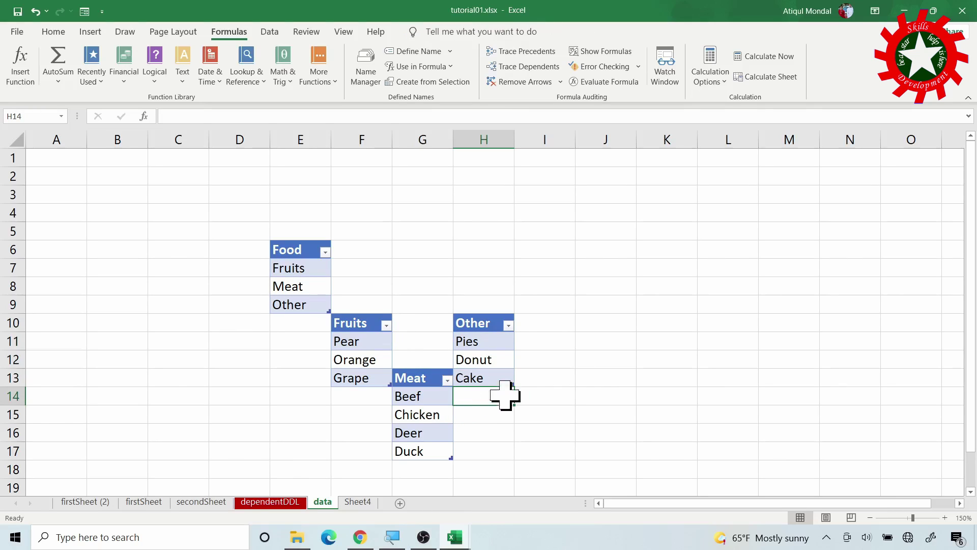
click(353, 396)
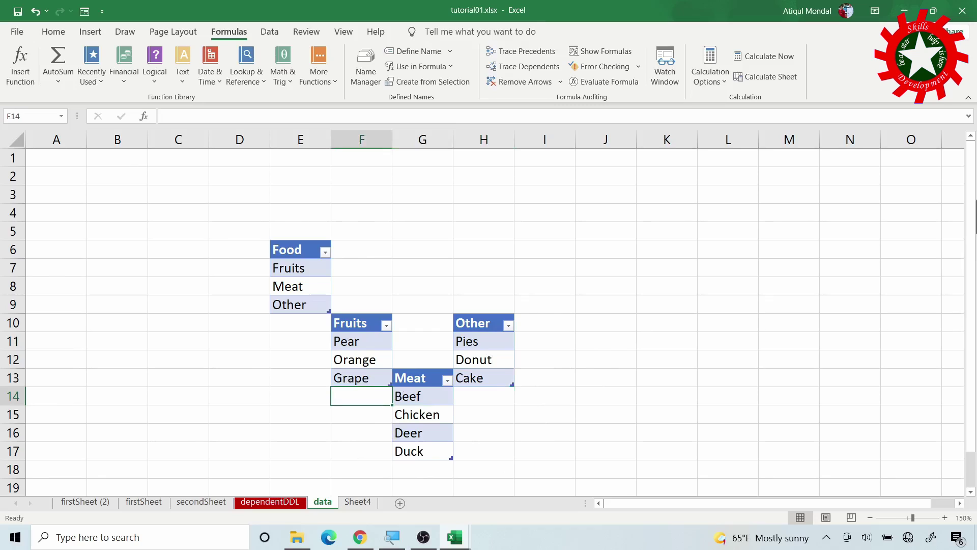
text(Banana)
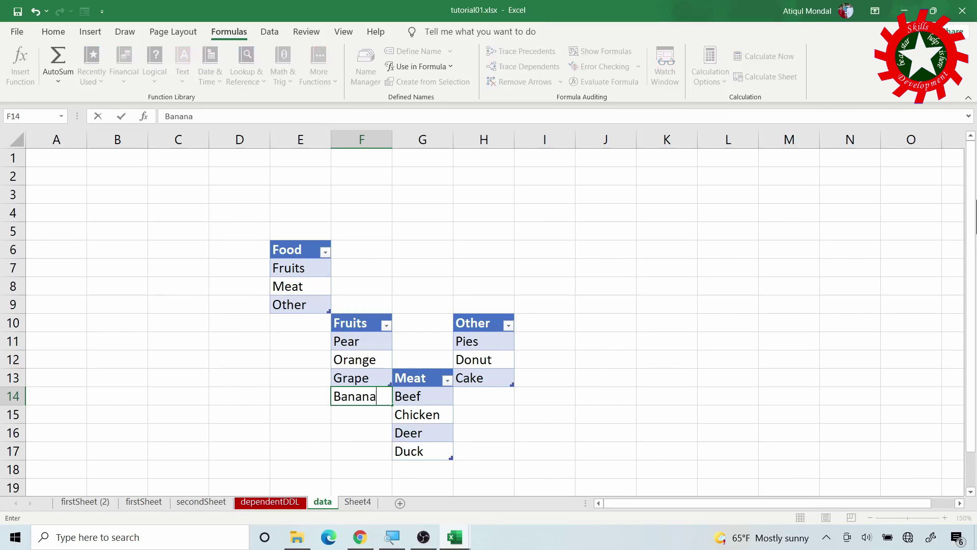
key(Return)
text(Apple)
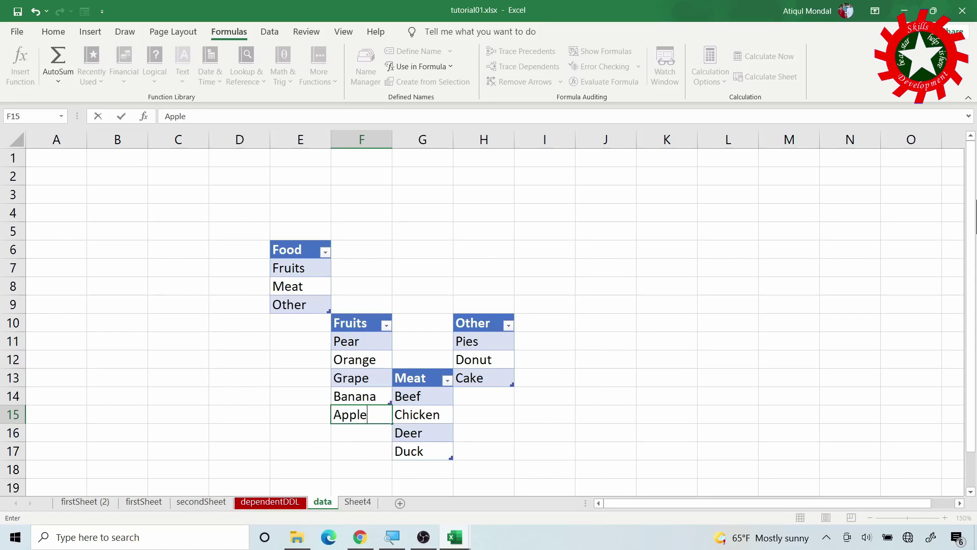
key(Return)
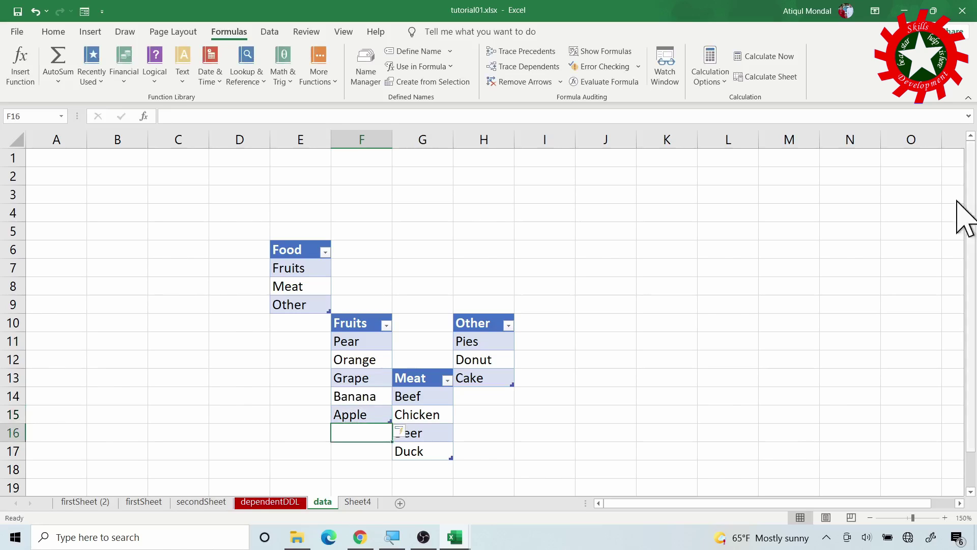
Check the Food Item choices offered in cell D5 on the dependentDDL sheet for the added fruits.
click(282, 503)
click(221, 231)
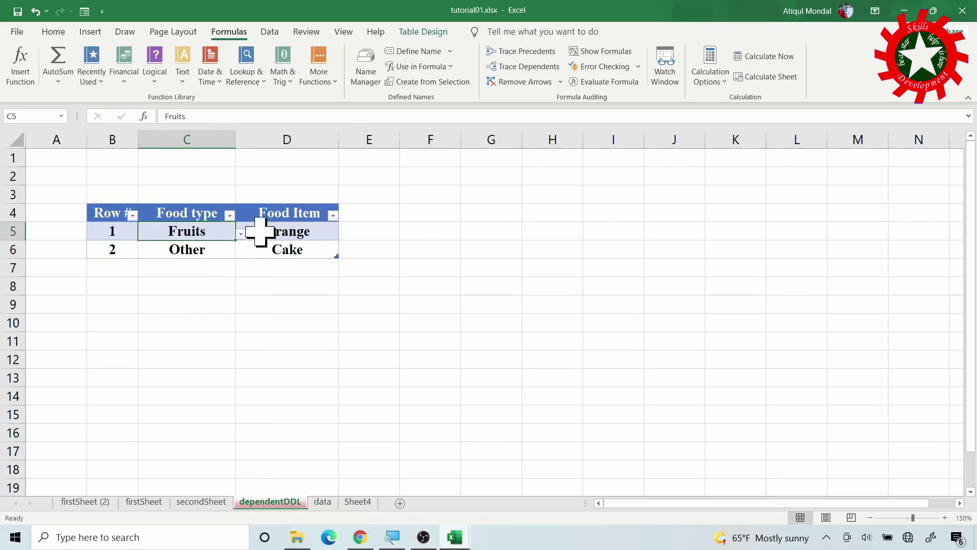
click(289, 228)
click(344, 234)
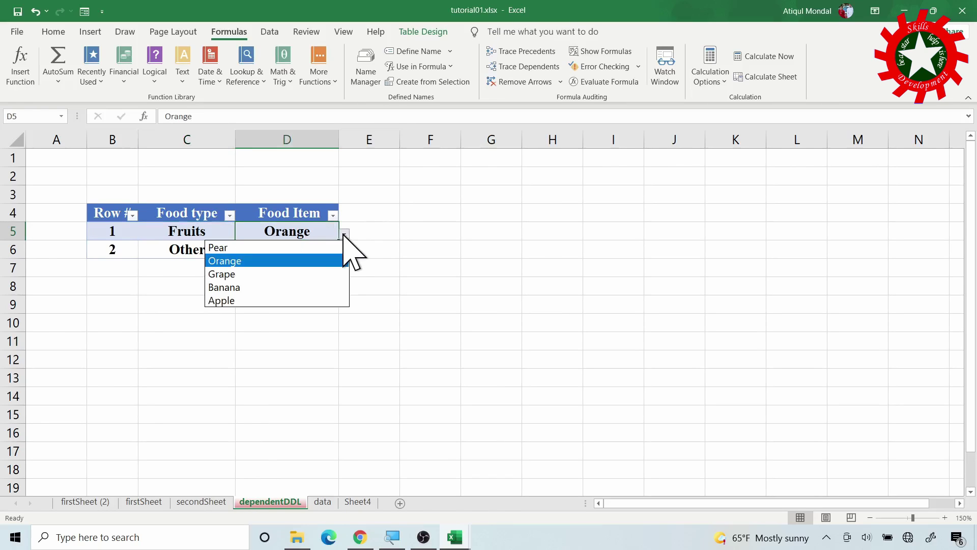
click(285, 235)
Sort the Fruits table on the data sheet from Z to A.
click(323, 502)
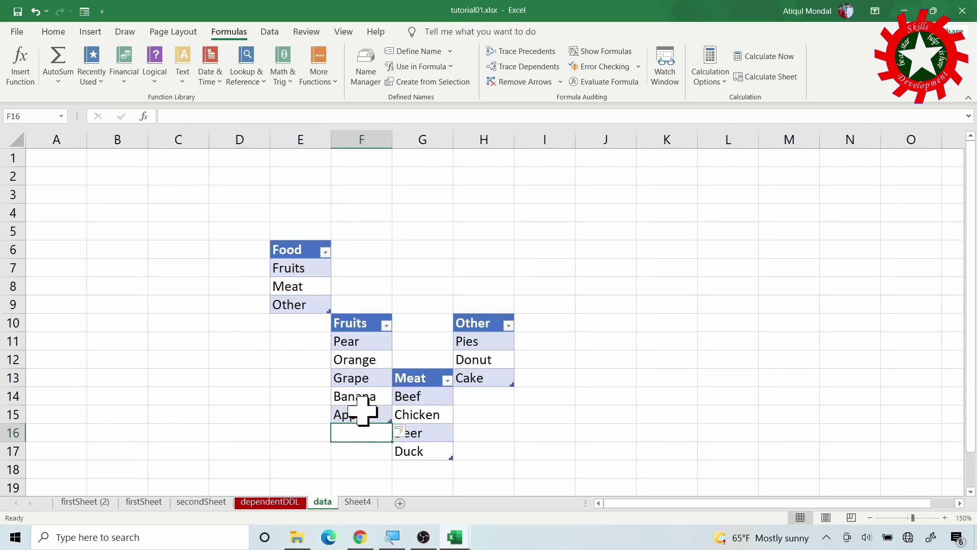
click(387, 325)
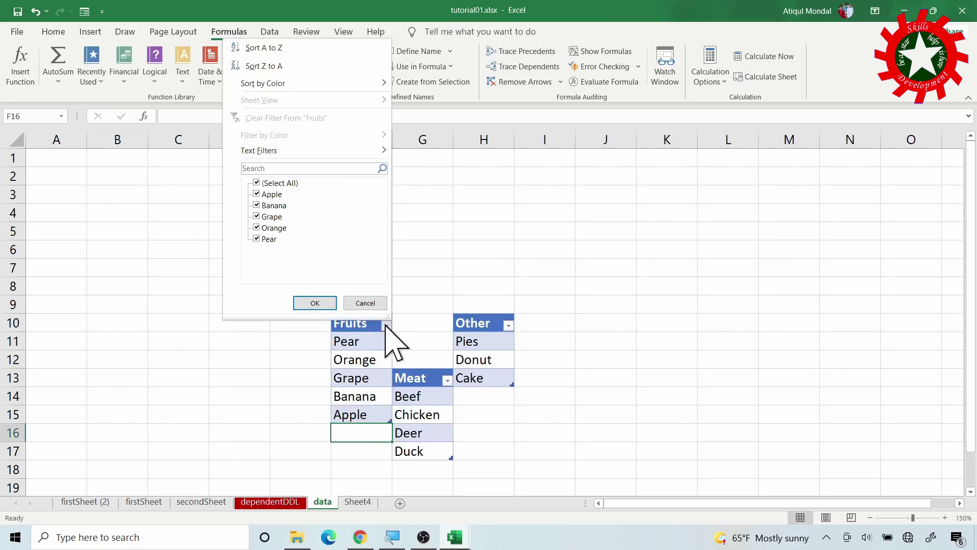
click(277, 67)
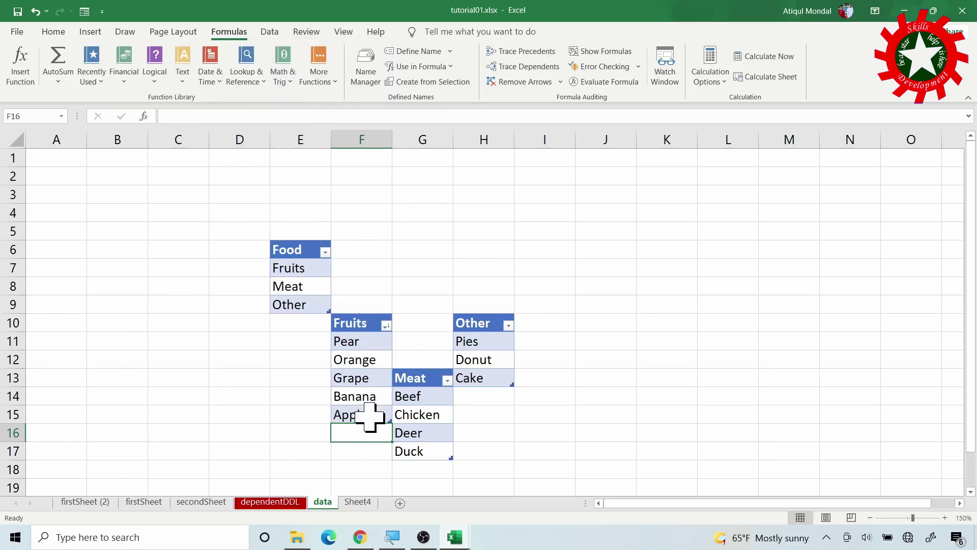
Examine the order of the fruit choices in cell D5's drop-down list on the dependentDDL sheet.
click(282, 503)
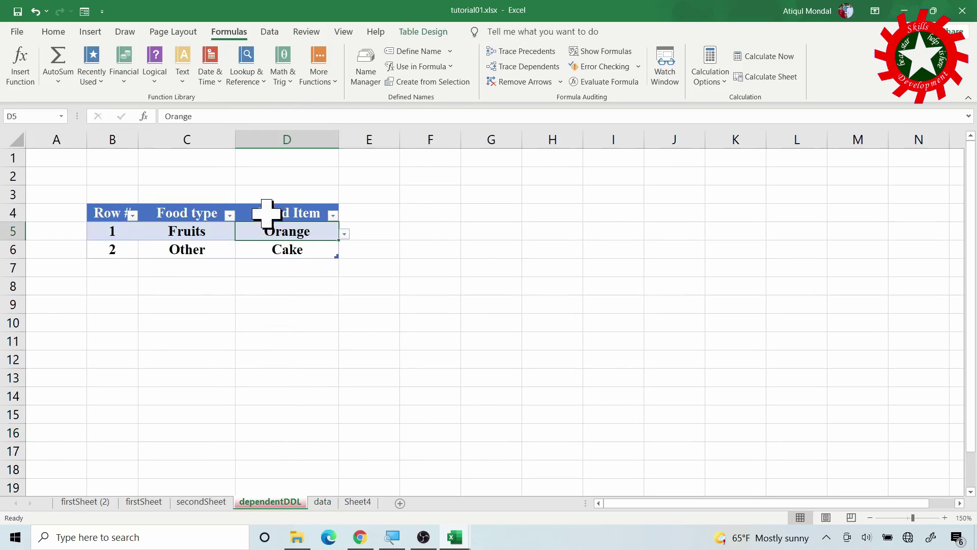
click(344, 234)
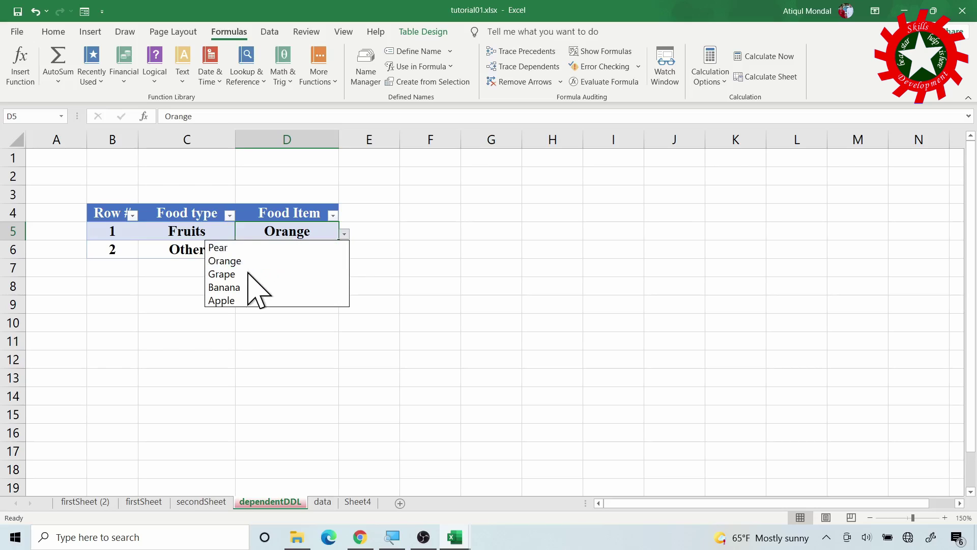
click(386, 236)
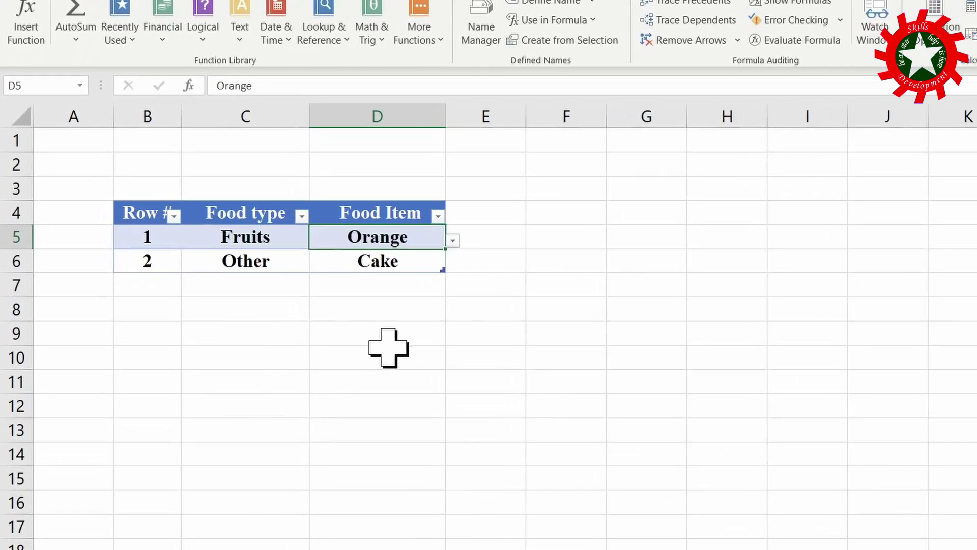
Add row 3 to the food table, choosing Meat as the Food type and Deer as the Food Item.
click(209, 317)
text(3)
key(Tab)
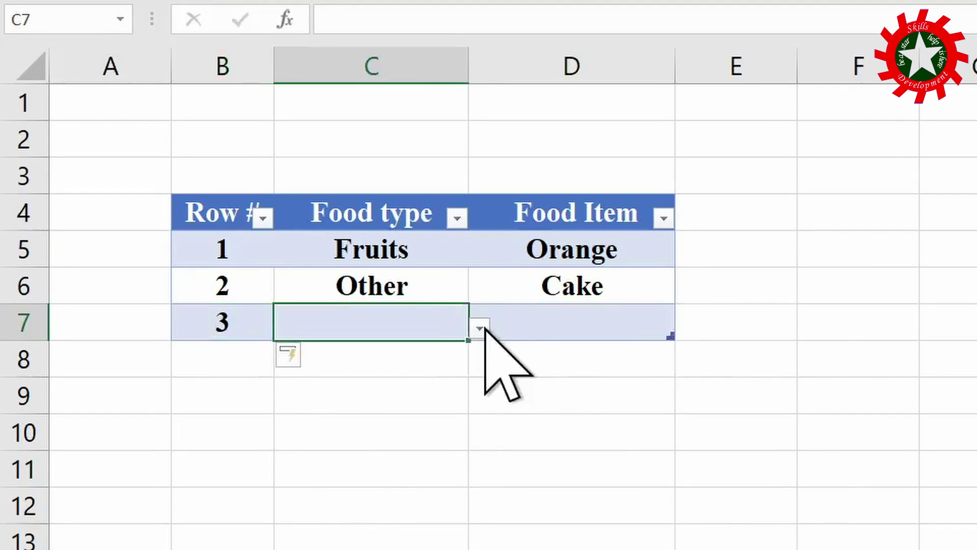
click(430, 318)
click(303, 382)
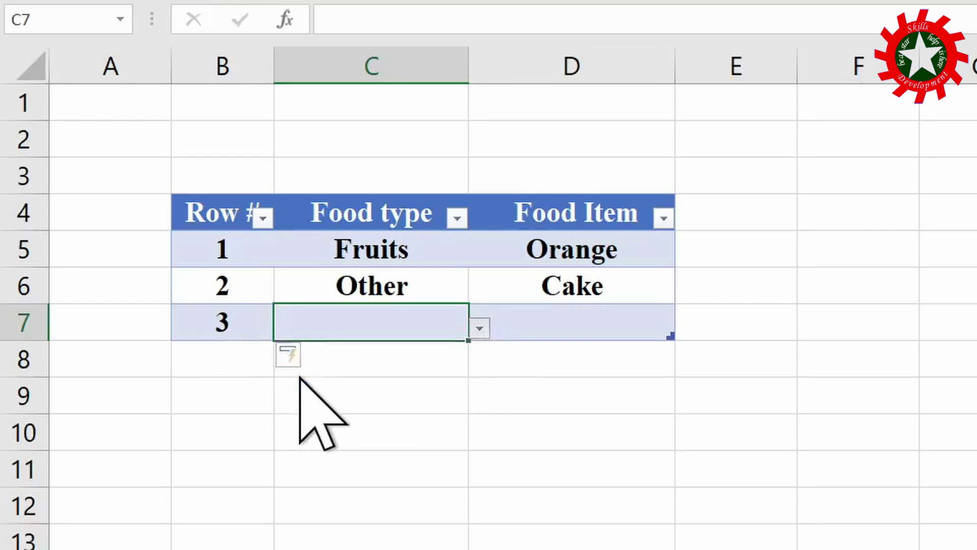
click(586, 322)
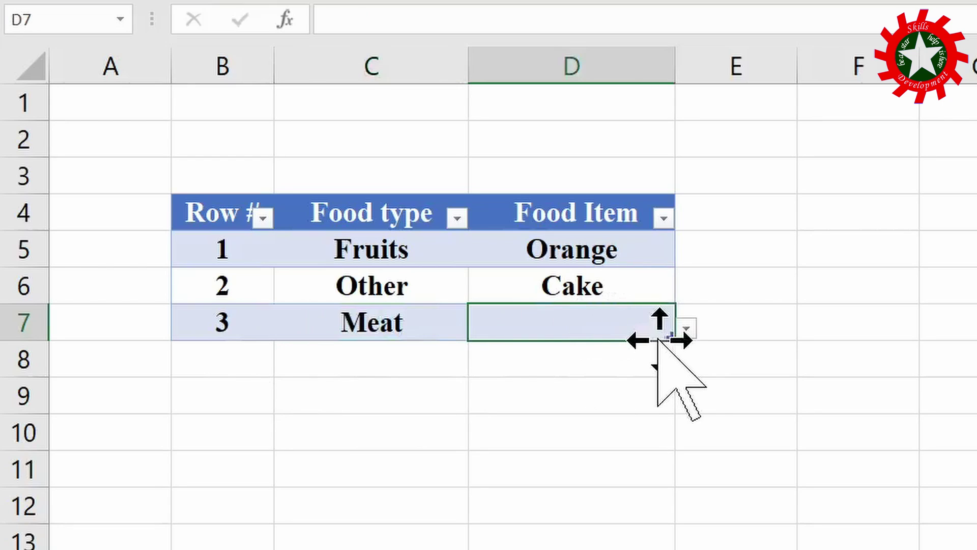
click(686, 329)
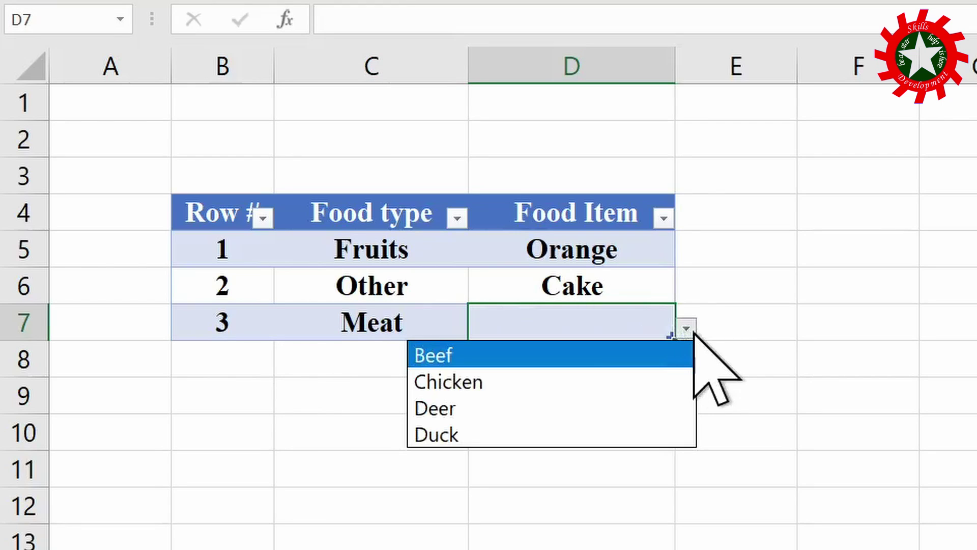
click(527, 405)
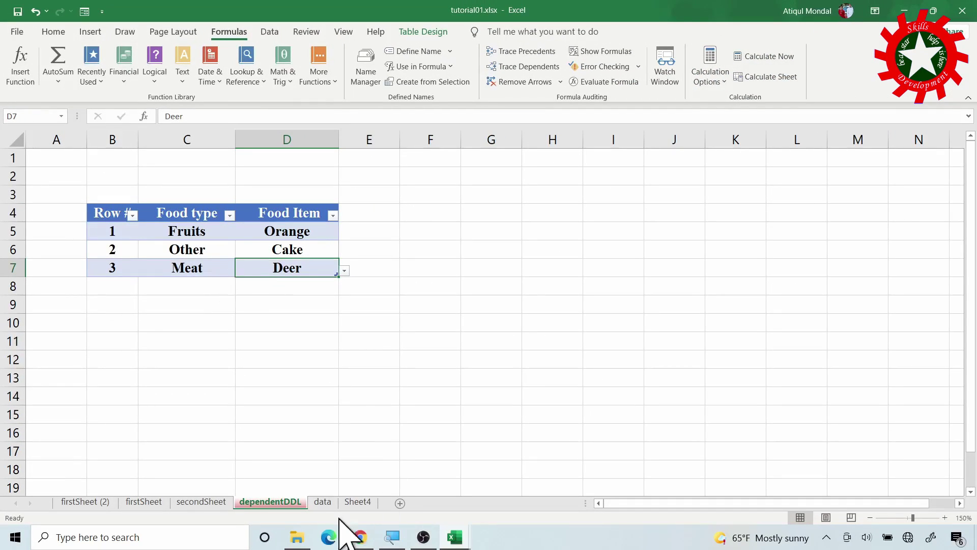
click(322, 502)
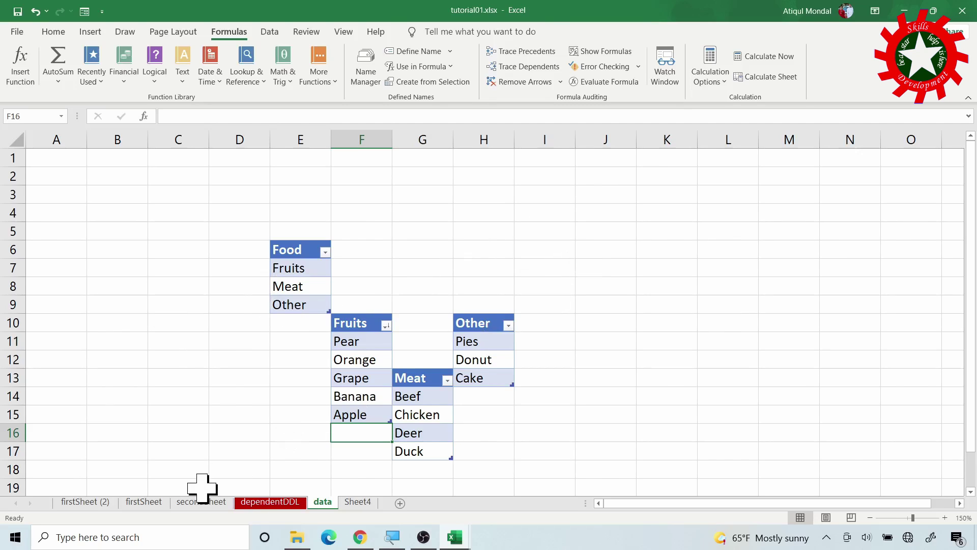
click(266, 503)
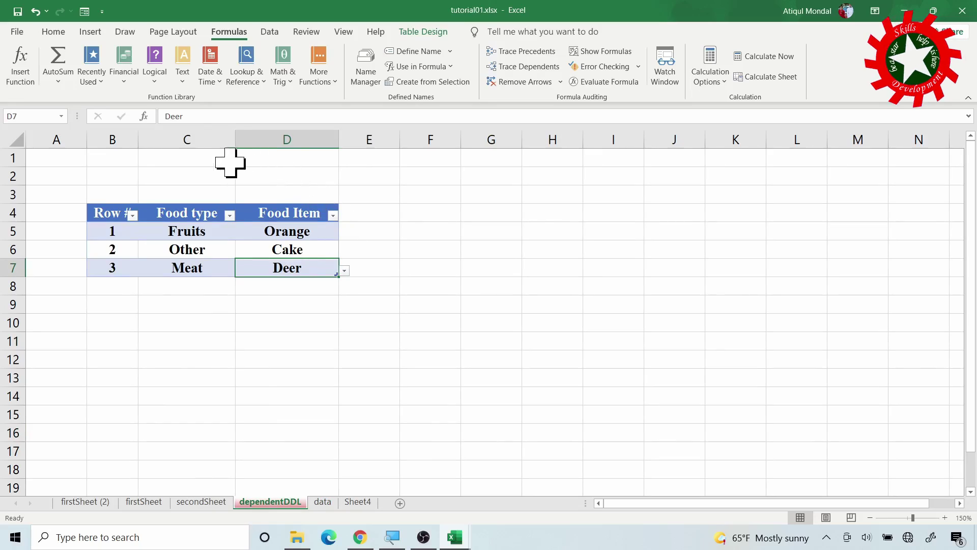